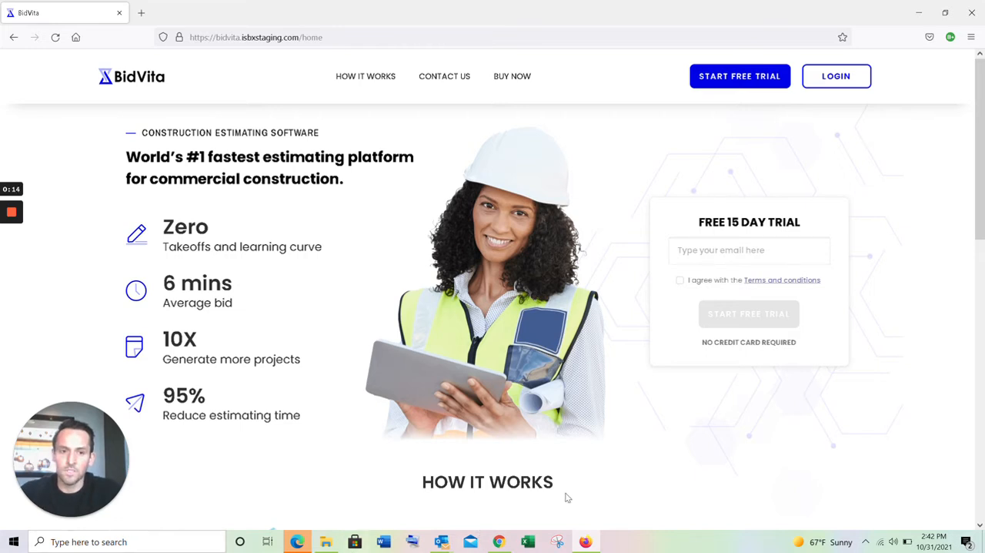
left_click_drag(693, 344, 767, 342)
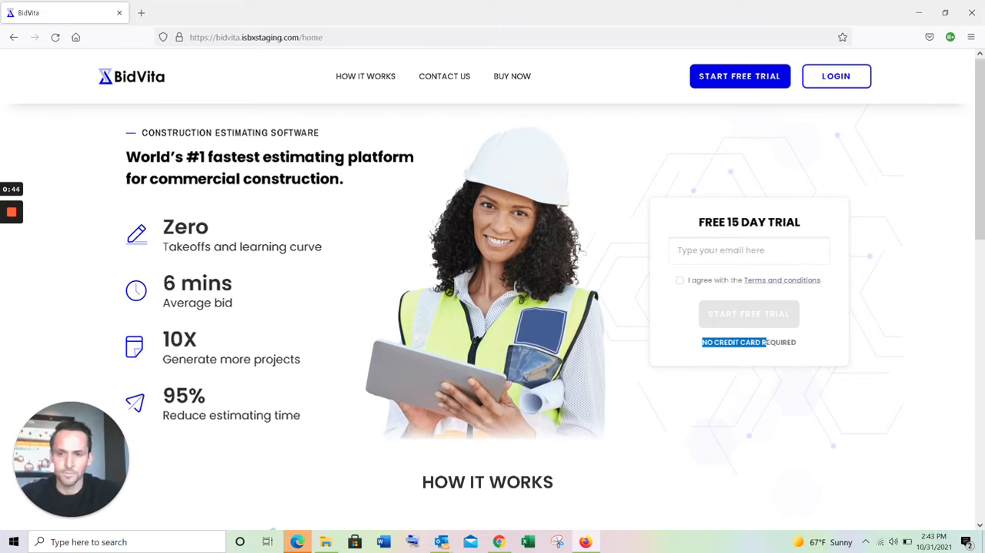
left_click_drag(161, 284, 277, 302)
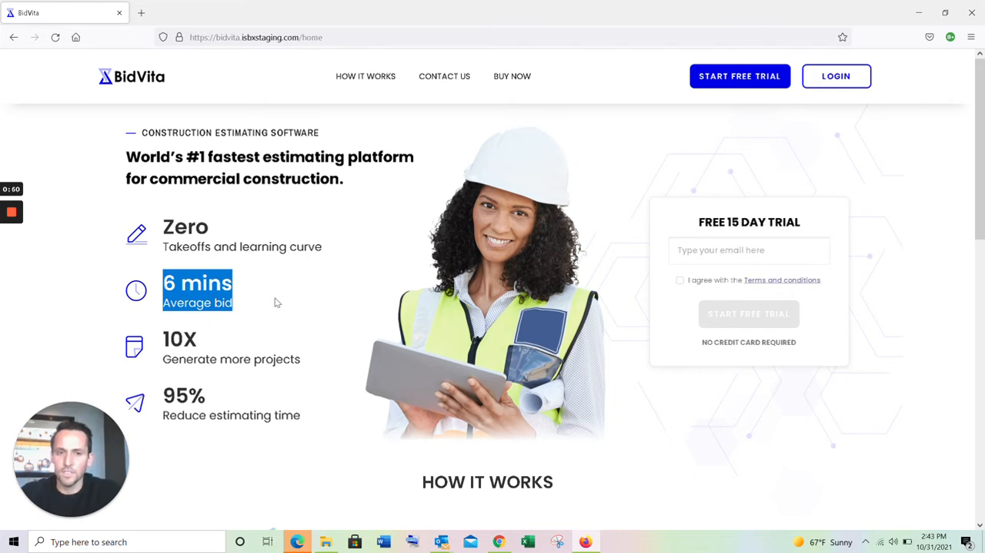
left_click_drag(169, 339, 206, 350)
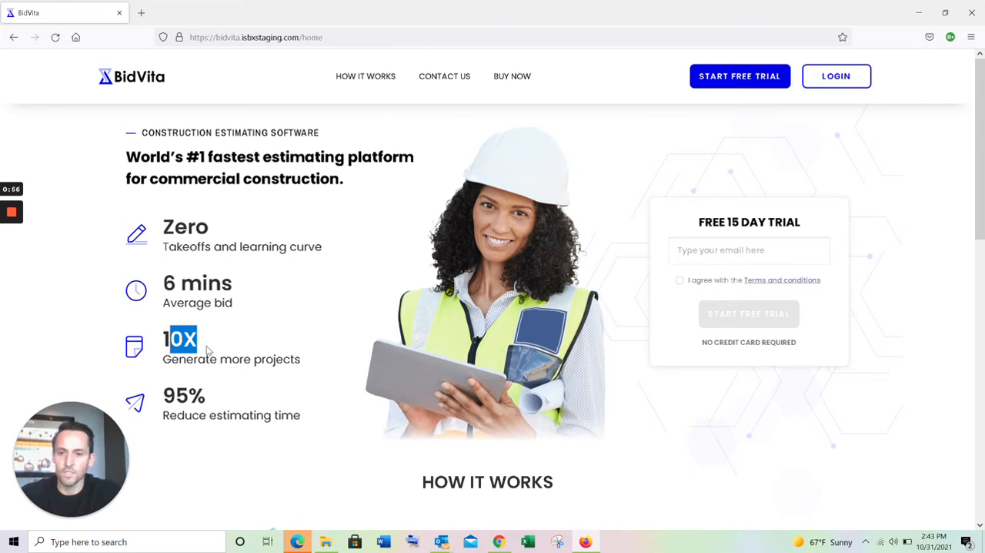
mouse_move(163, 392)
left_mouse_down()
mouse_move(328, 419)
mouse_move(185, 416)
mouse_move(163, 394)
left_mouse_up()
left_click(327, 420)
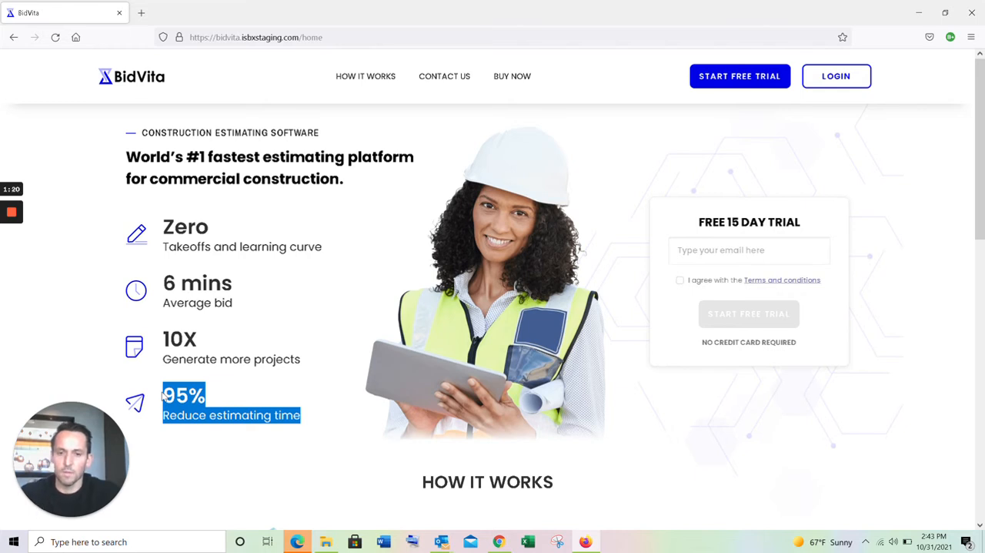
left_click(187, 405)
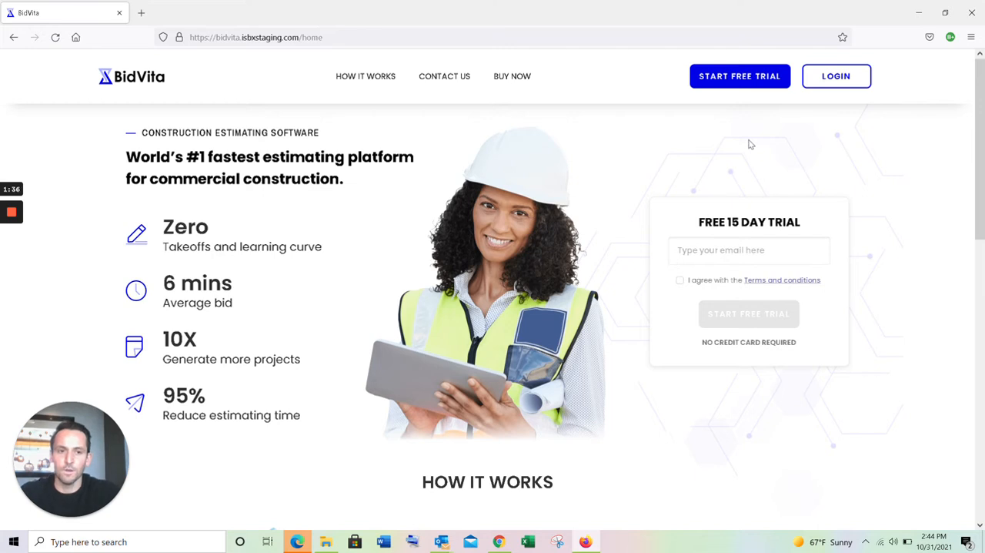
- Sign in to the account with the saved username and password
left_click(836, 76)
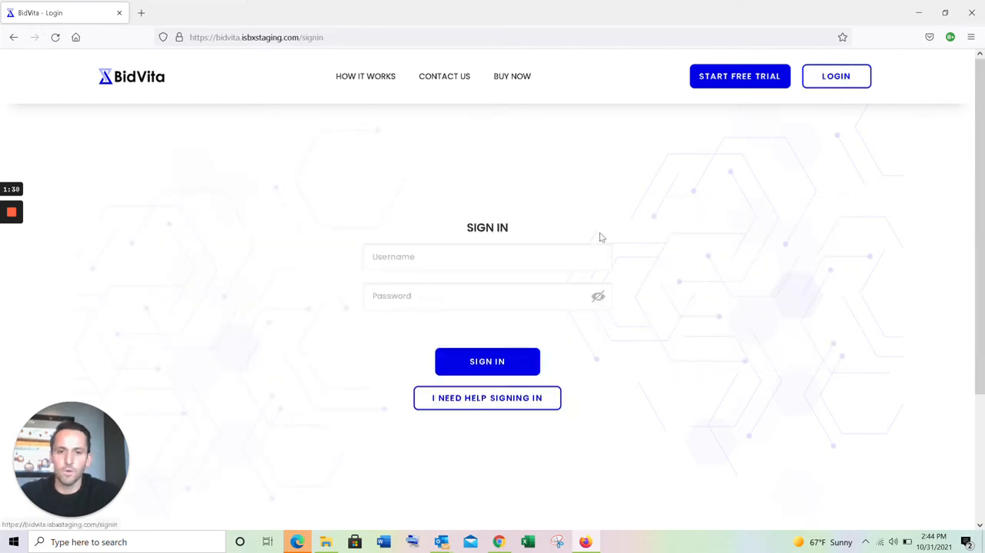
left_click(516, 280)
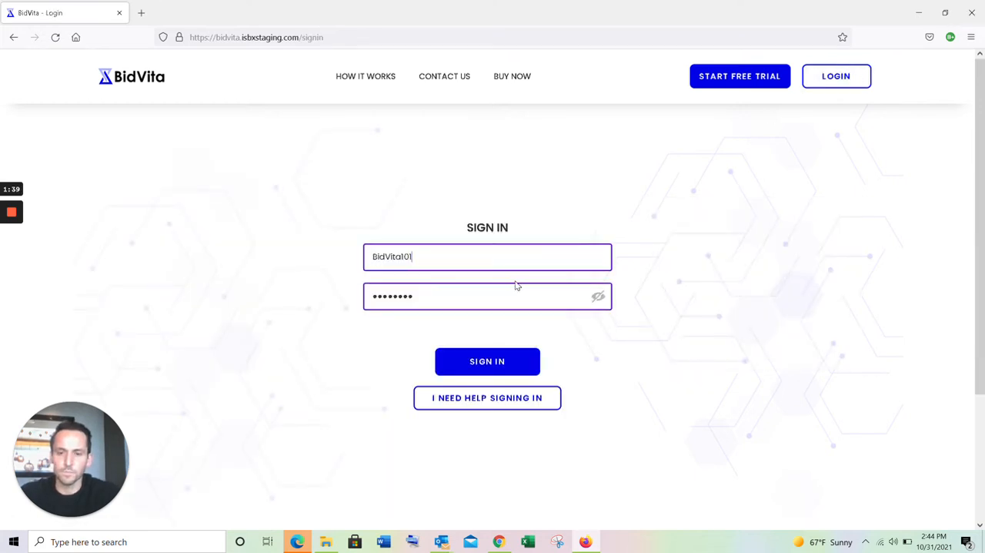
left_click(517, 361)
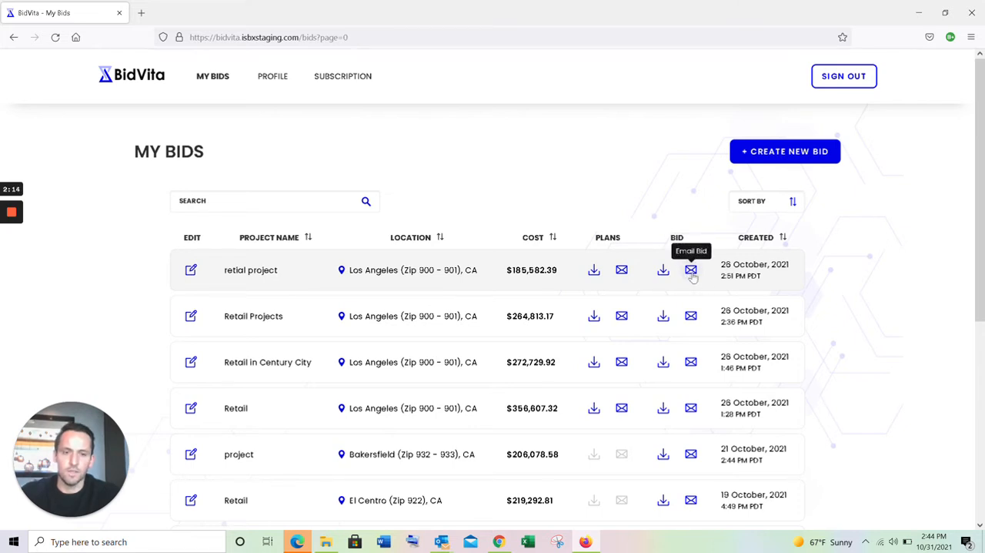
- Create a new bid with the project name Retail and set its project type to Retail
left_click_drag(720, 265, 758, 276)
left_click(803, 153)
left_click(331, 215)
type("Reta")
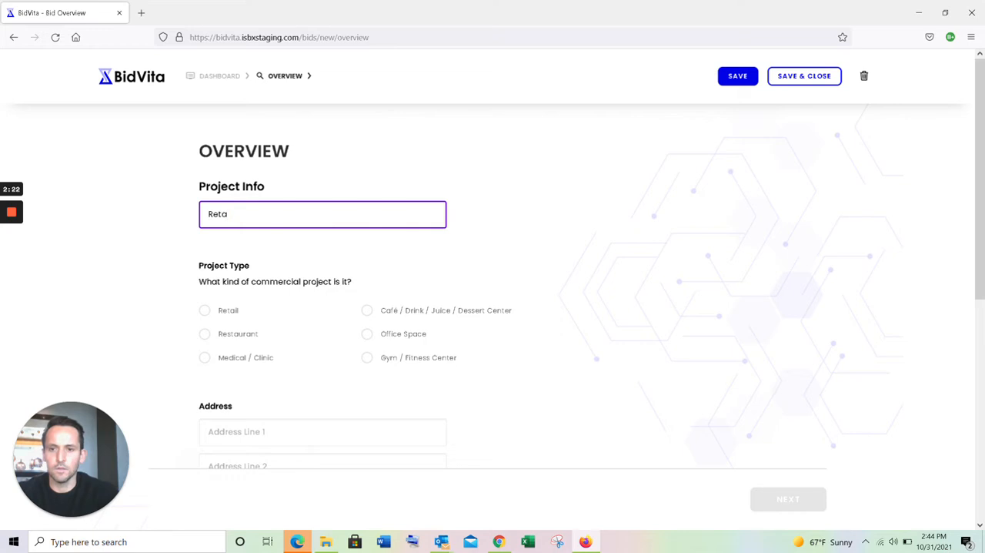
type("il")
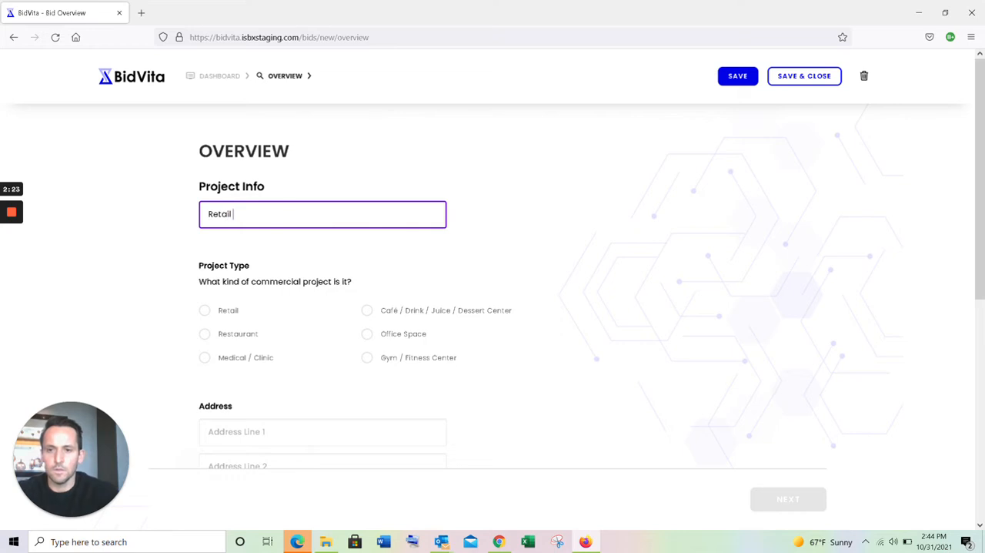
left_click(212, 312)
- Fill in the project's address line and zip code, and set the area to Los Angeles (Zip 900 - 901)
scroll(242, 356, "down", 1)
key("Tab")
type("Cen")
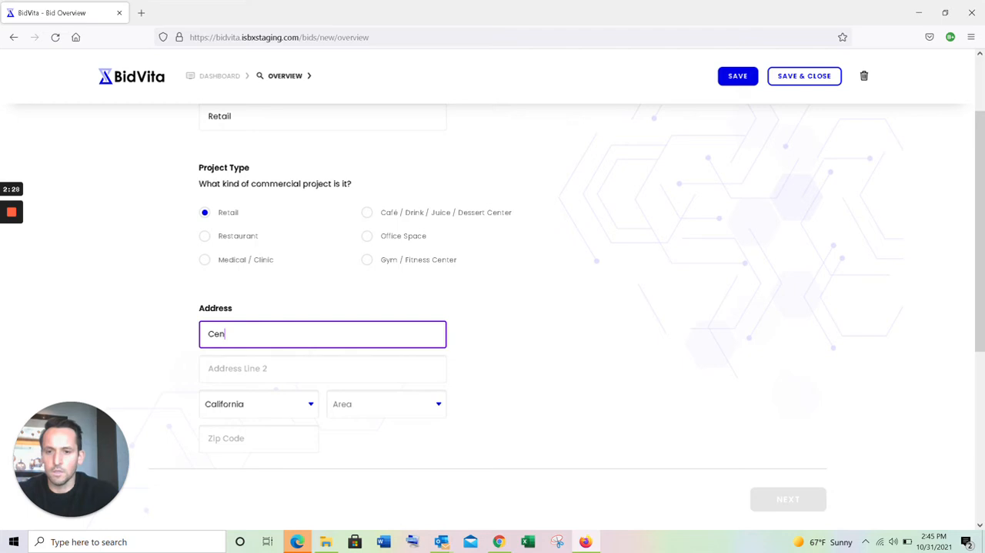
type("tury Ci")
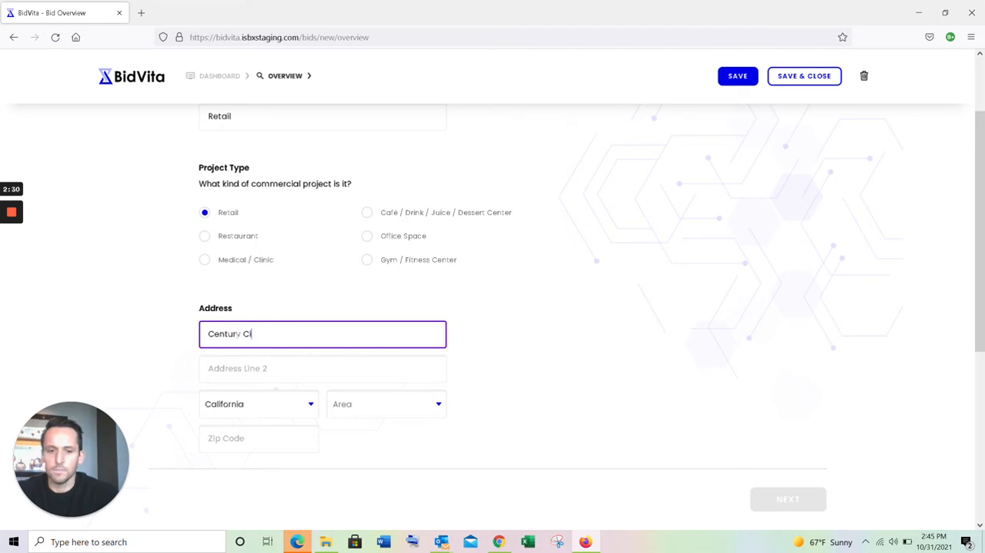
type("ty Mall")
scroll(288, 329, "down", 1)
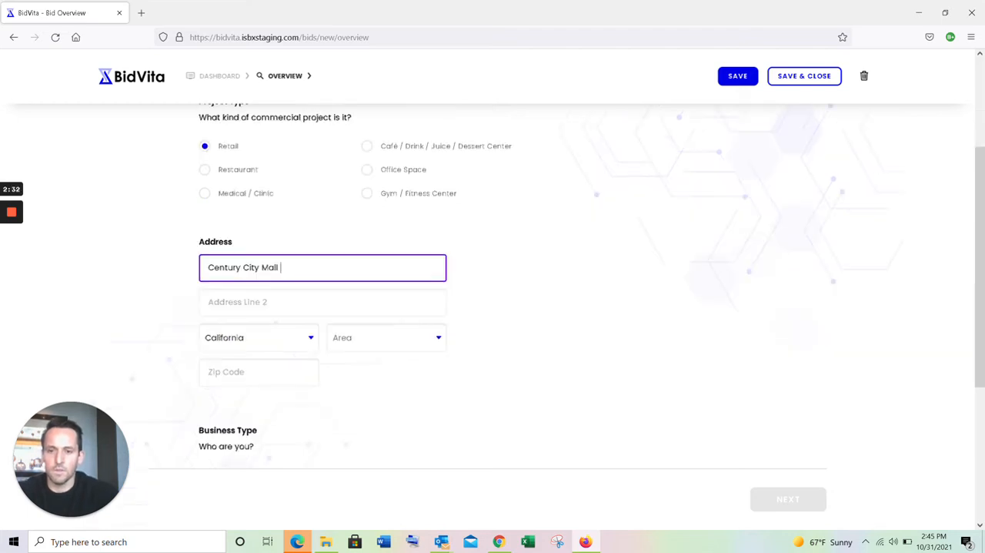
left_click(365, 315)
type("los")
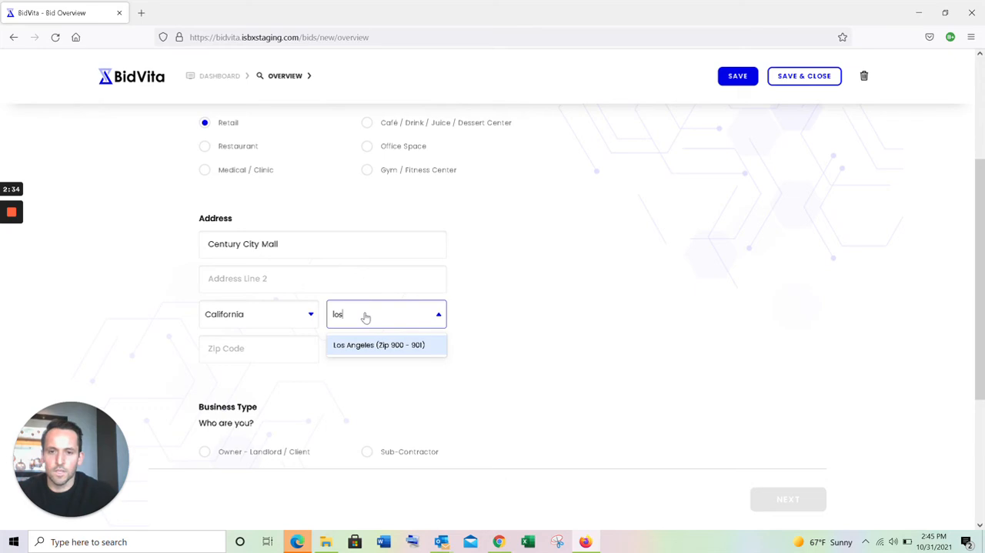
left_click(389, 343)
key("Tab")
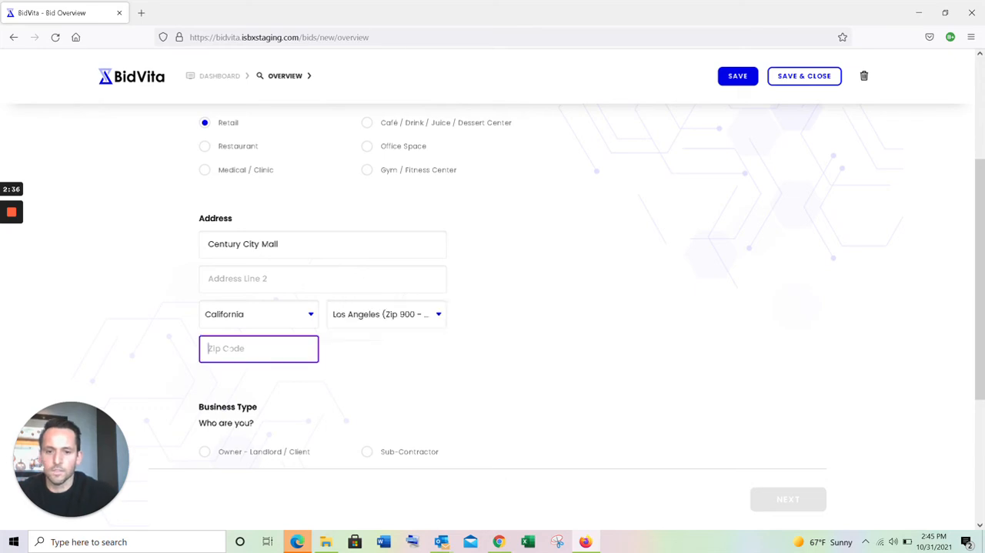
type("90067")
- Set the business type to General Contractor
scroll(298, 374, "down", 1)
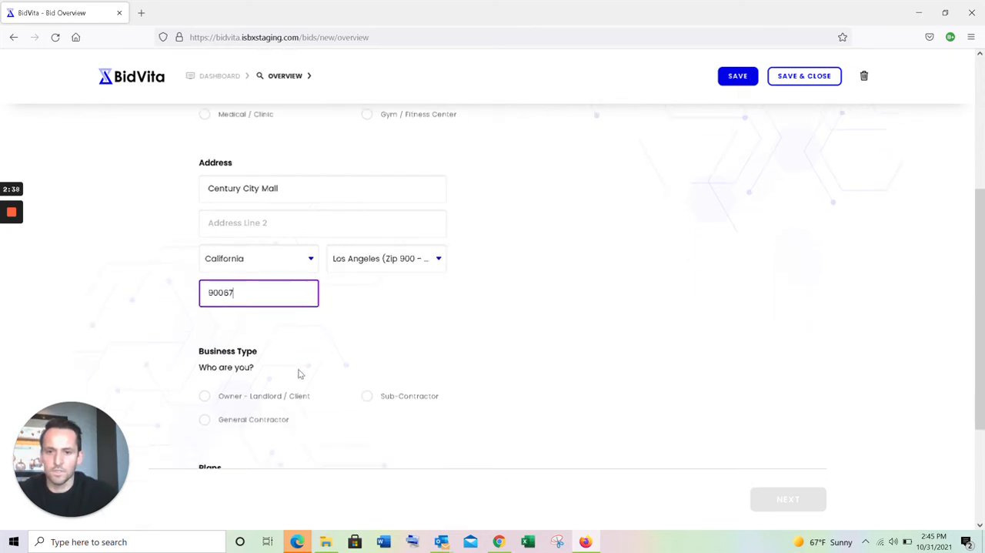
scroll(208, 394, "down", 2)
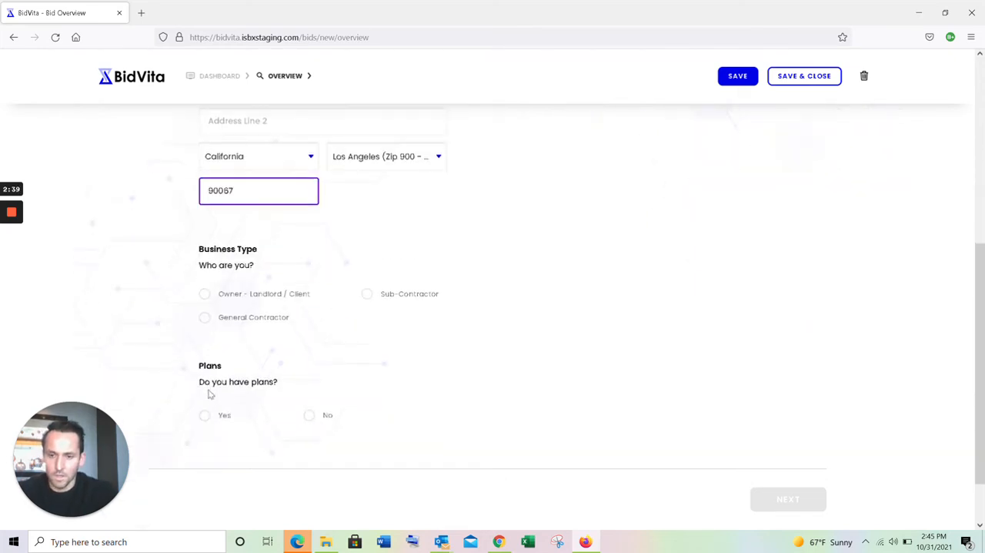
left_click(205, 322)
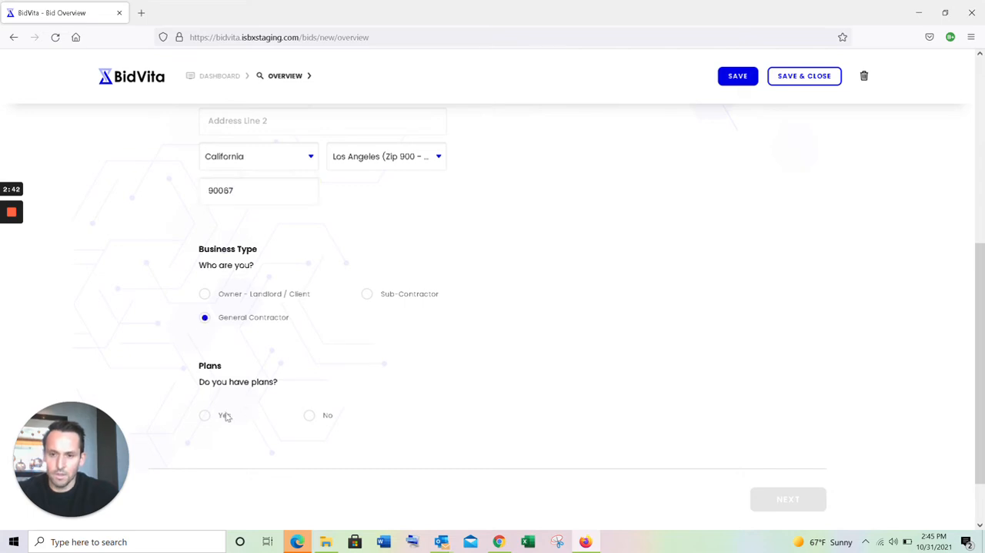
left_click(308, 416)
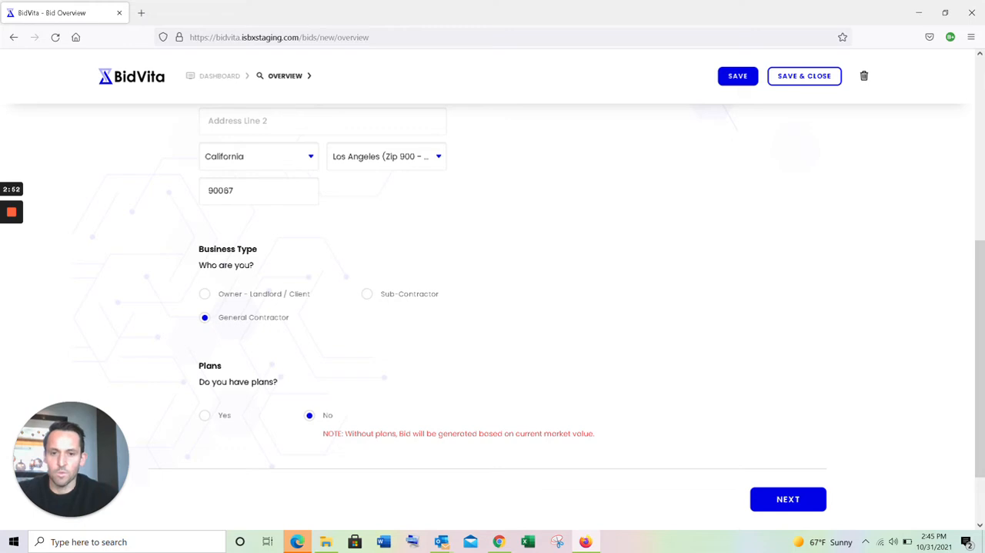
left_click_drag(345, 433, 411, 434)
left_click(412, 433)
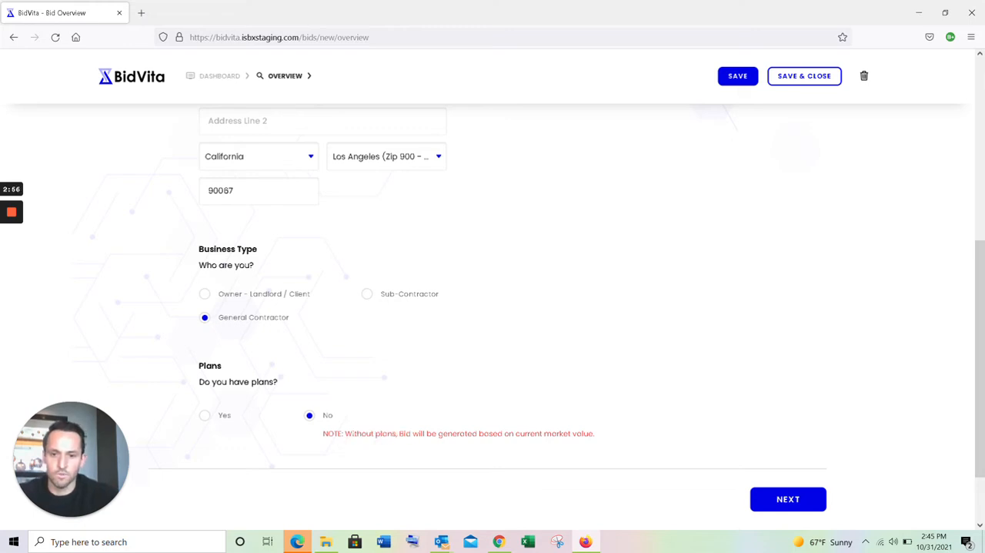
left_click_drag(345, 433, 454, 435)
left_click(453, 446)
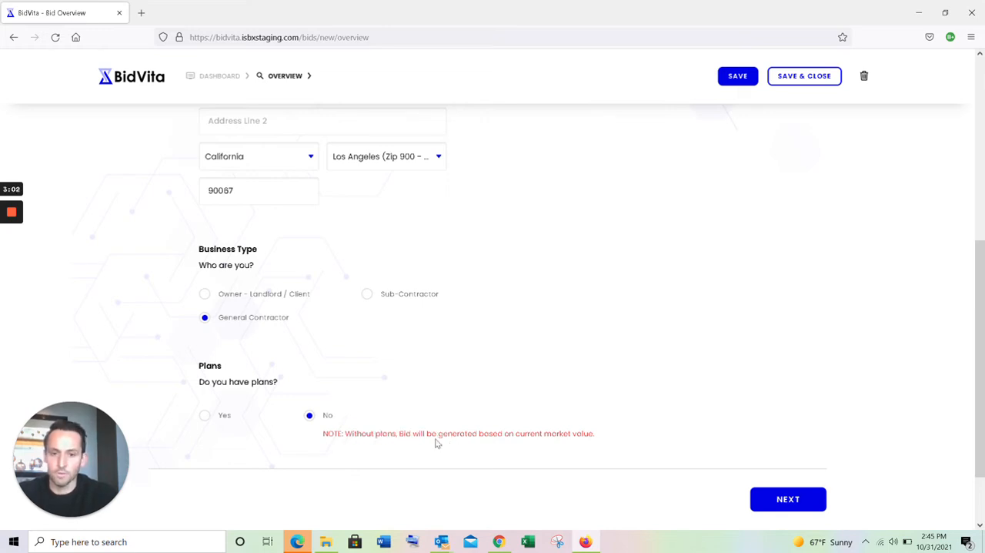
- Answer Yes to having plans, continue to the plans stage and start the plan upload
left_click(206, 419)
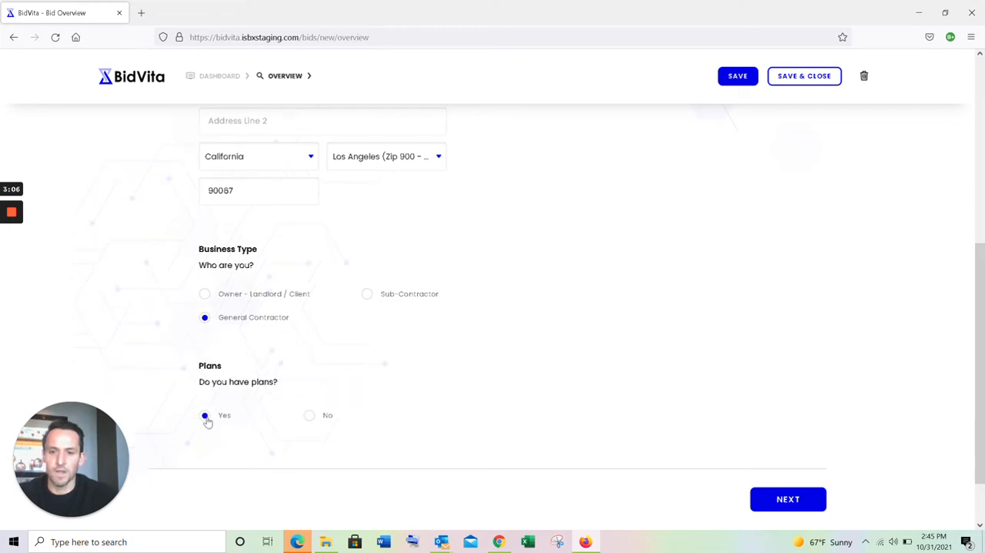
left_click(776, 498)
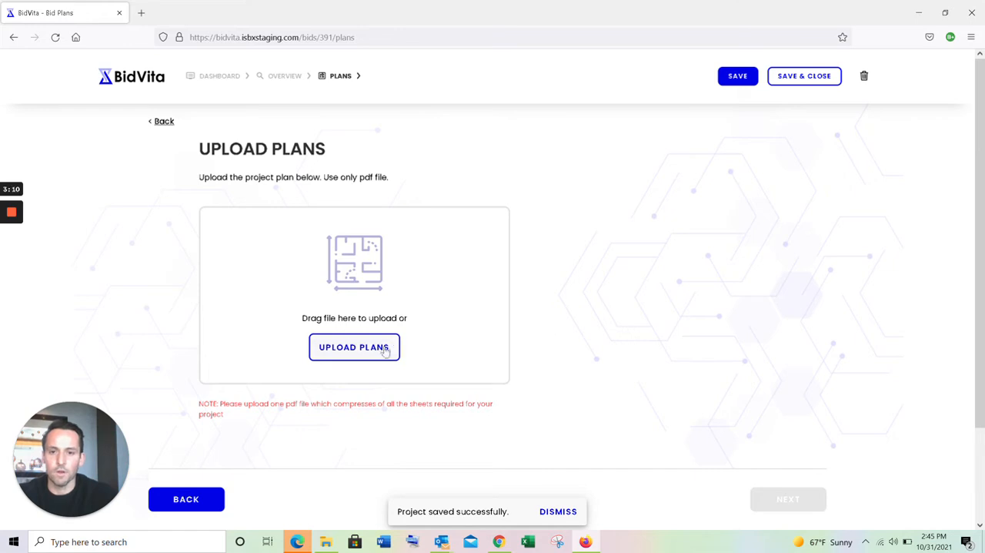
left_click(374, 356)
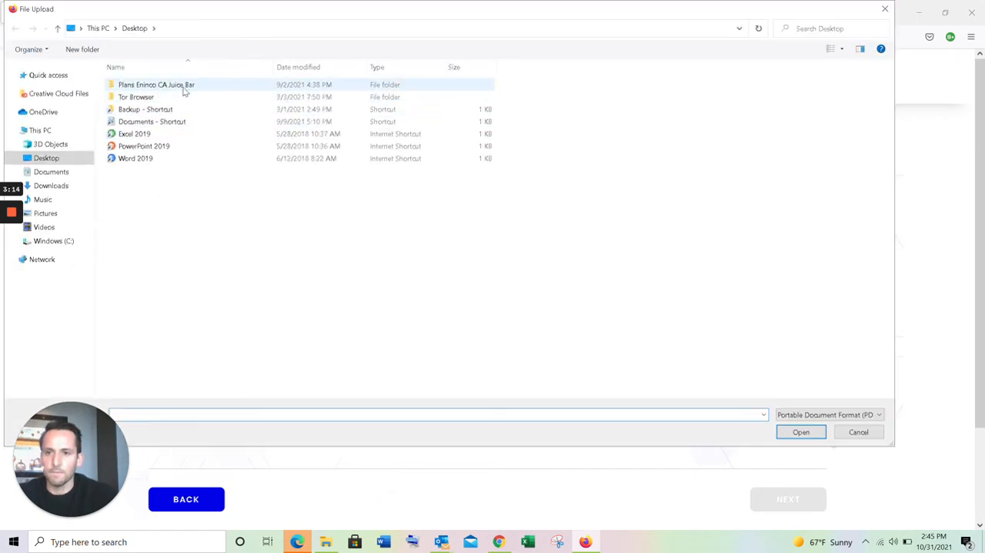
double_click(185, 86)
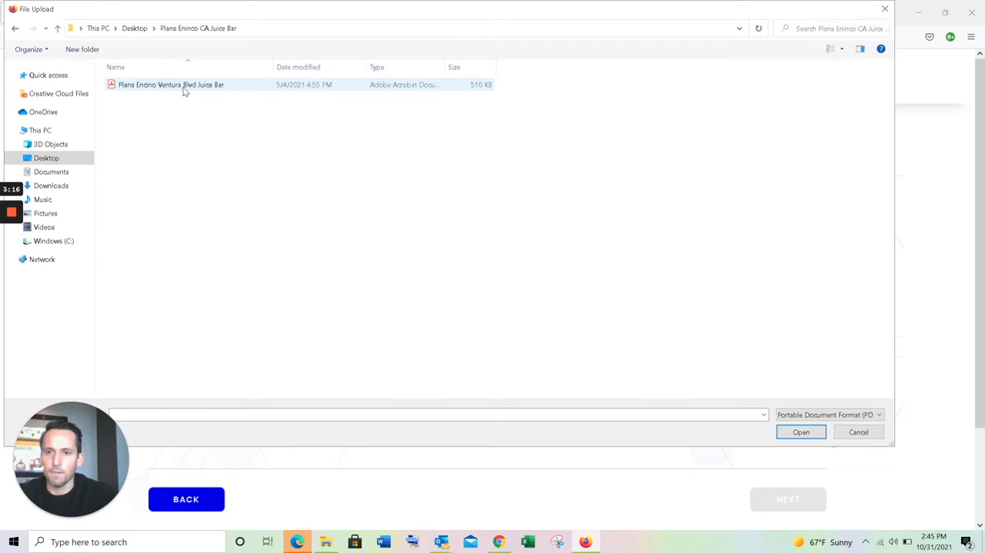
left_click(185, 87)
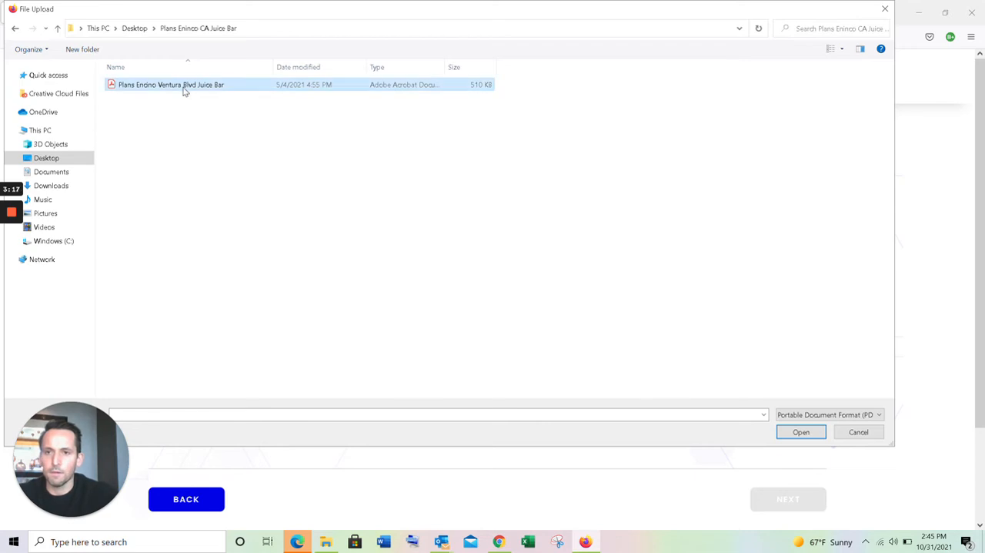
left_click(15, 30)
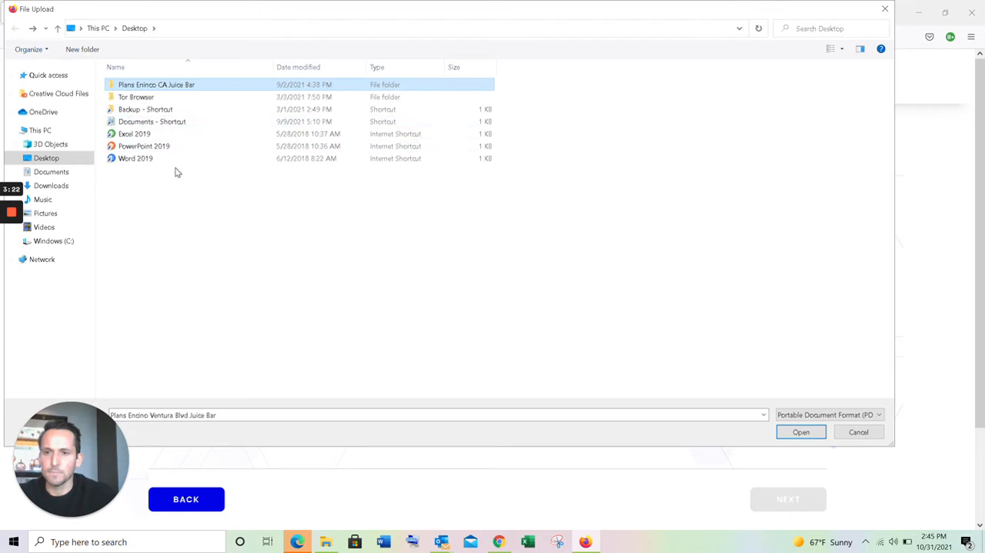
- Upload the PDF "Plans Century City LA Retial Store" from the Plans folder in Documents
left_click(68, 172)
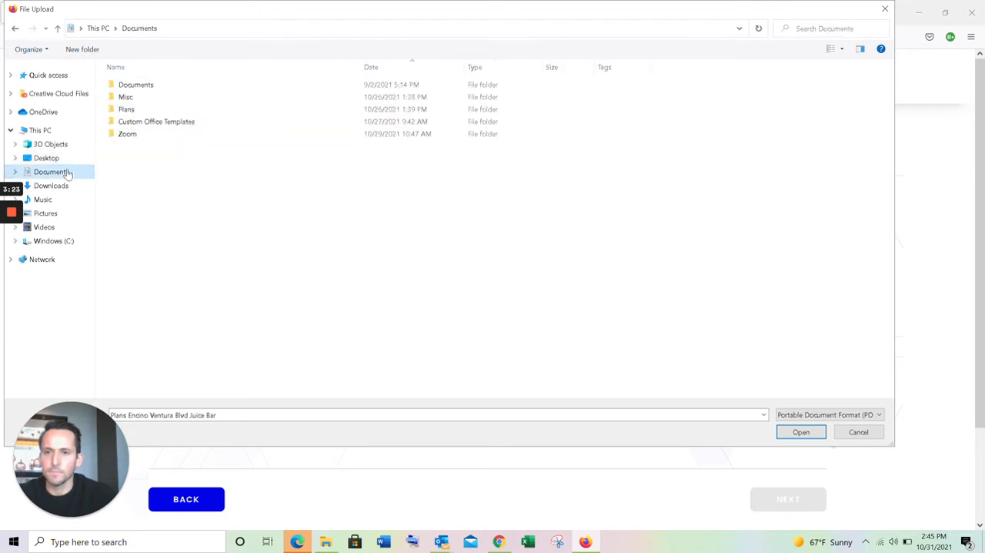
double_click(171, 110)
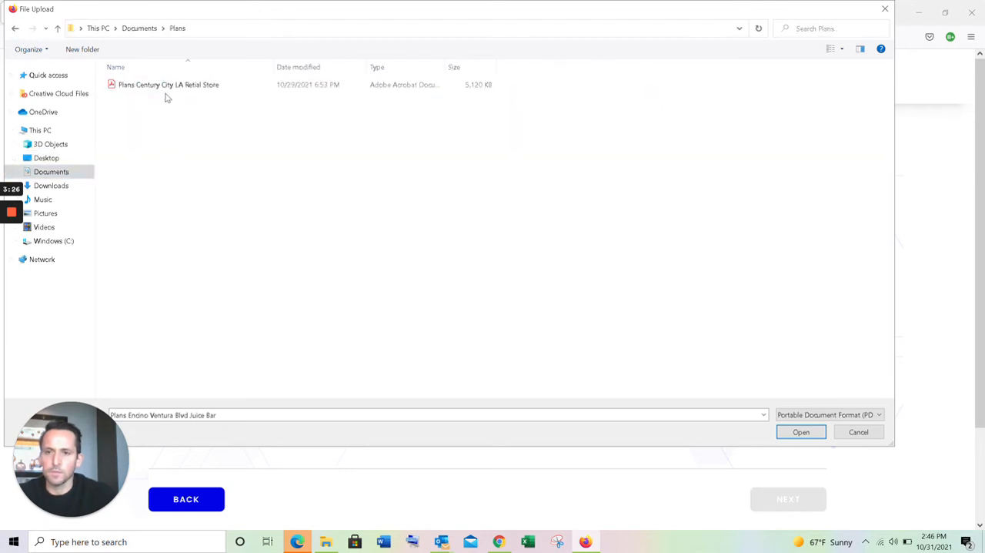
left_click(163, 91)
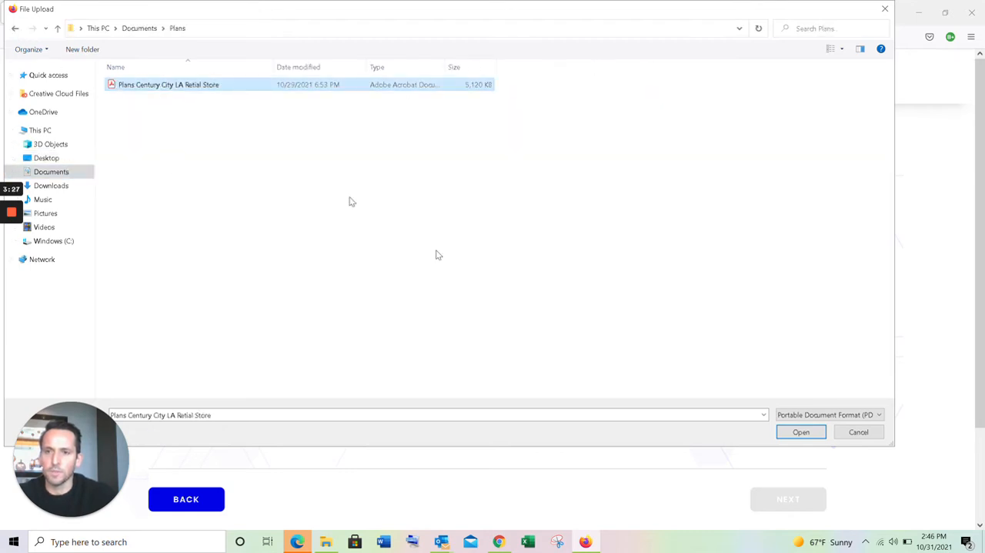
left_click(800, 432)
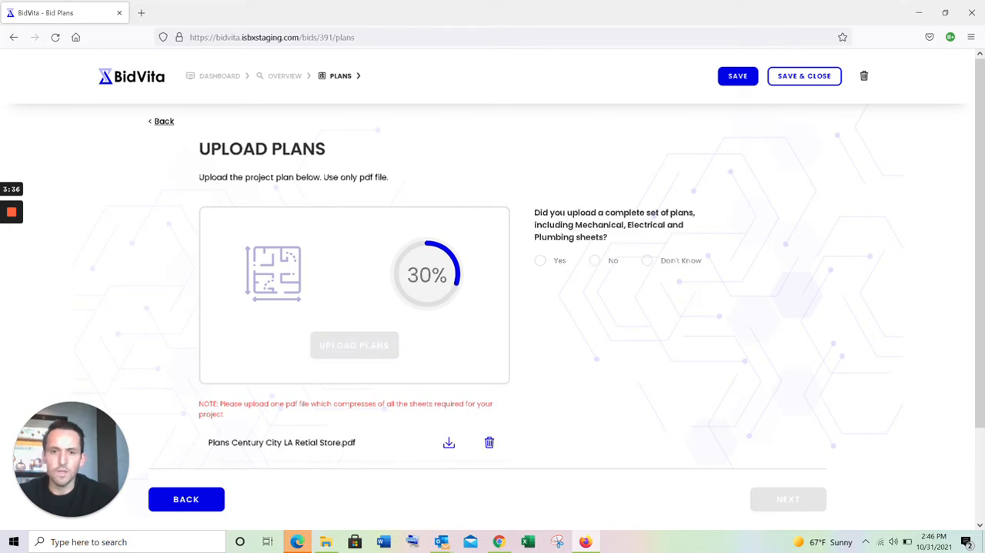
- Answer No for a complete plan set, Yes for Mechanical and Electrical sheets, No for Plumbing sheets, and continue to the bid details
left_click(597, 263)
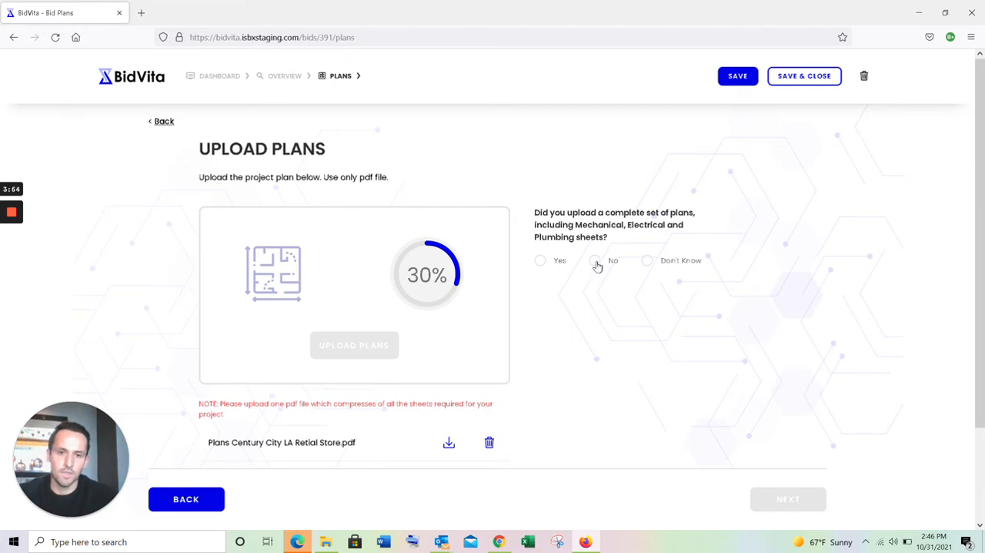
left_click(540, 319)
scroll(541, 322, "down", 2)
left_click(541, 274)
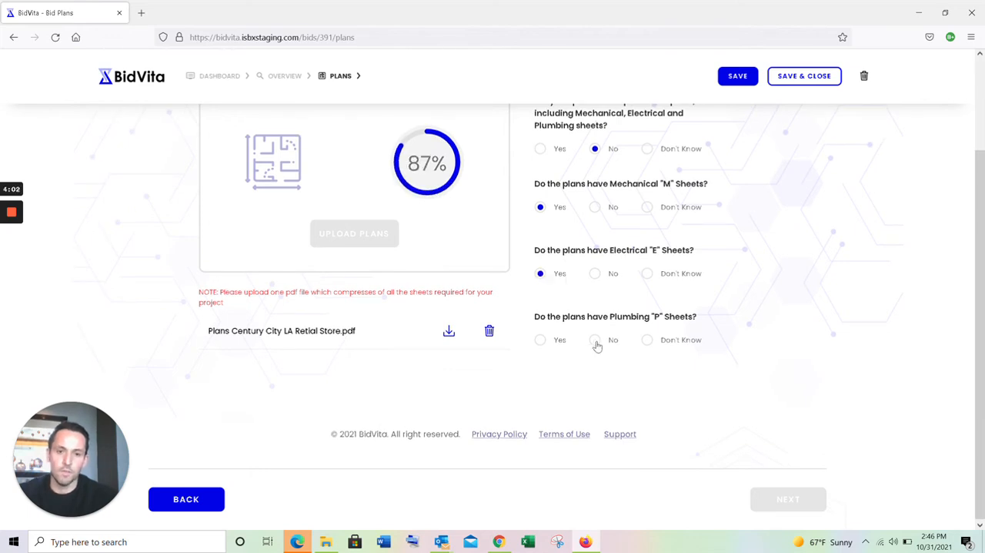
left_click(597, 344)
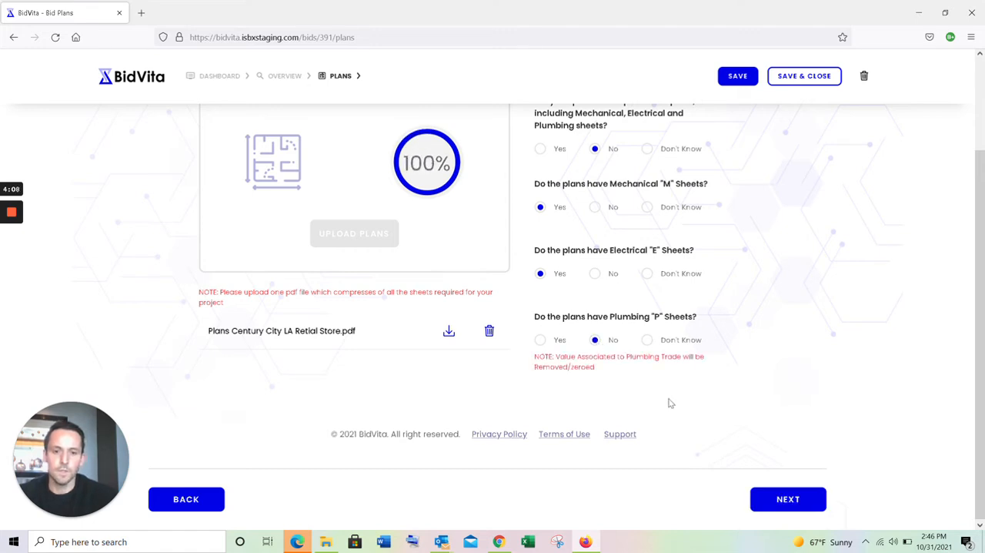
left_click(783, 499)
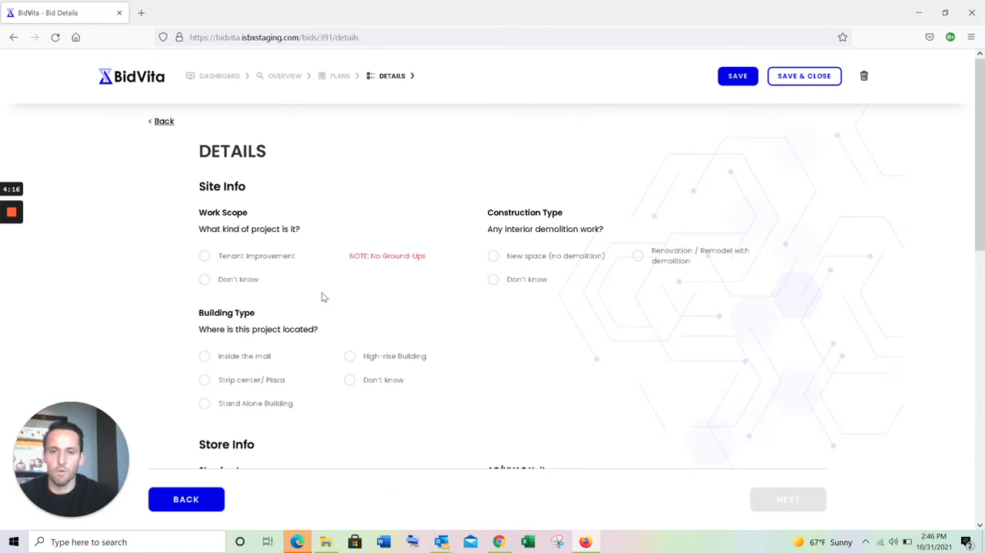
- Set the work scope to Tenant Improvement, construction type to New space (no demolition), building type to Inside the mall and floor to First Floor
left_click(206, 257)
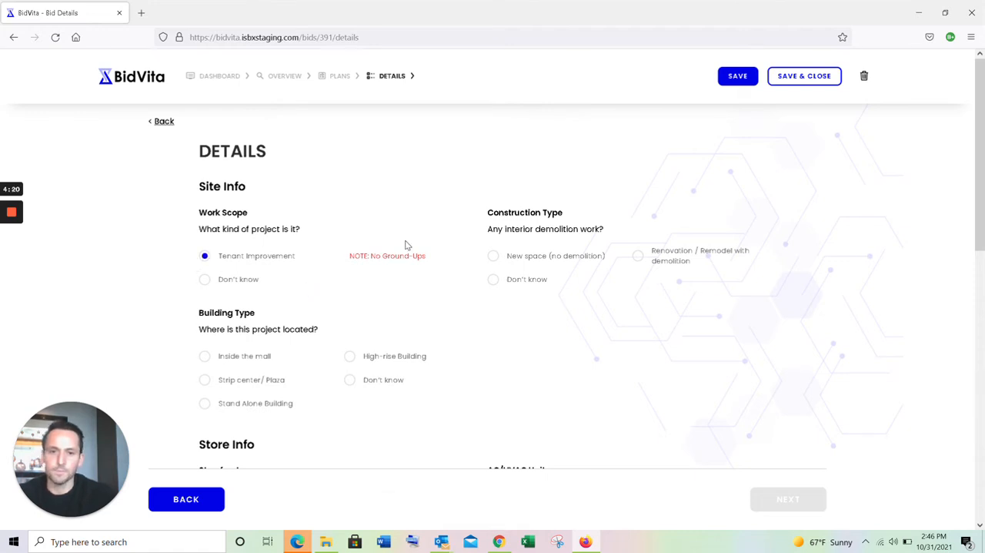
left_click(495, 260)
scroll(497, 261, "down", 3)
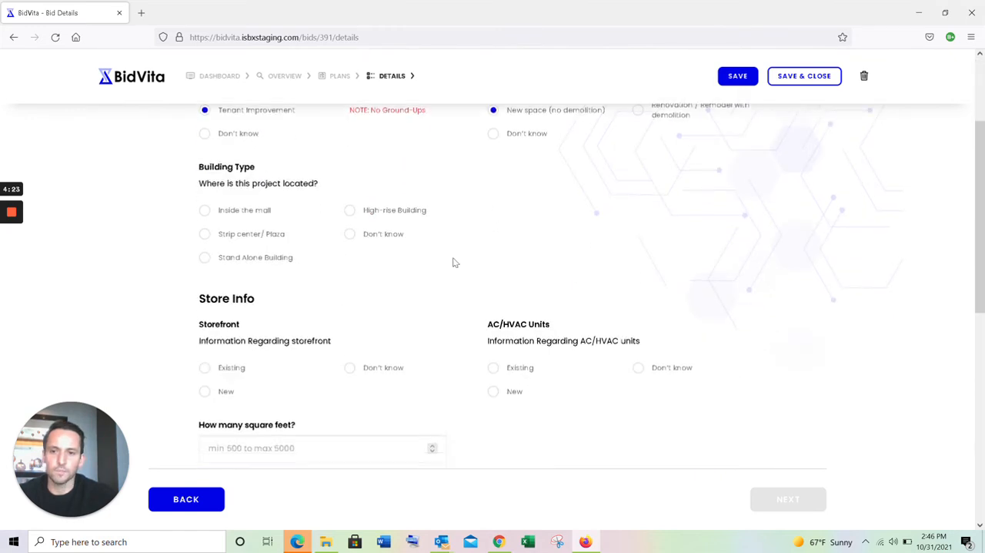
left_click(207, 213)
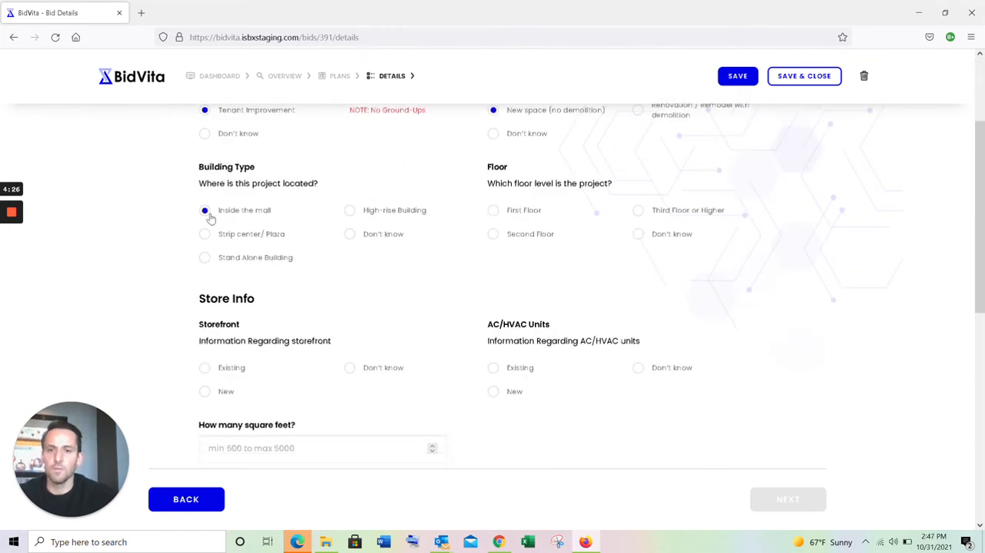
left_click(494, 212)
- Set the storefront to New and the AC/HVAC units to Existing in the store information
scroll(379, 321, "down", 3)
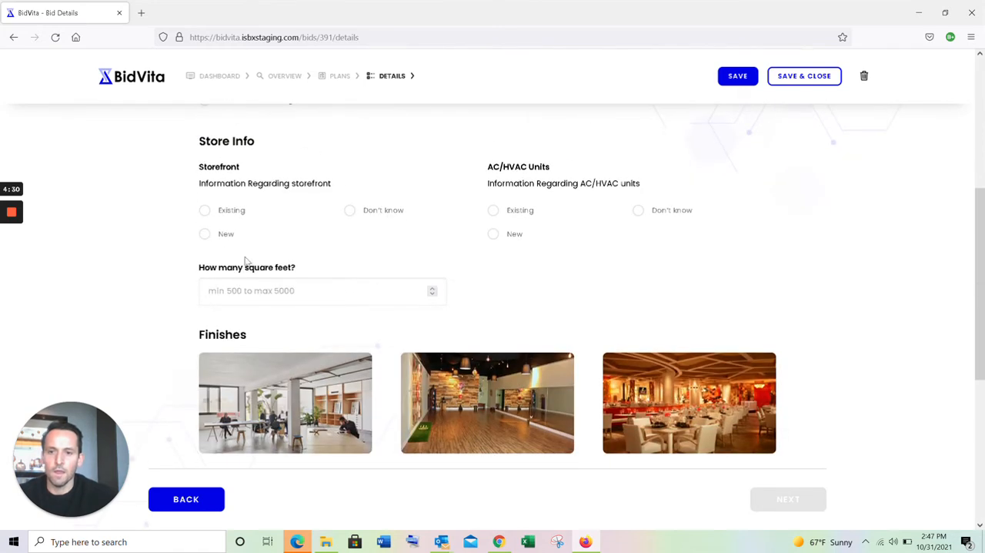
left_click(206, 213)
left_click(206, 234)
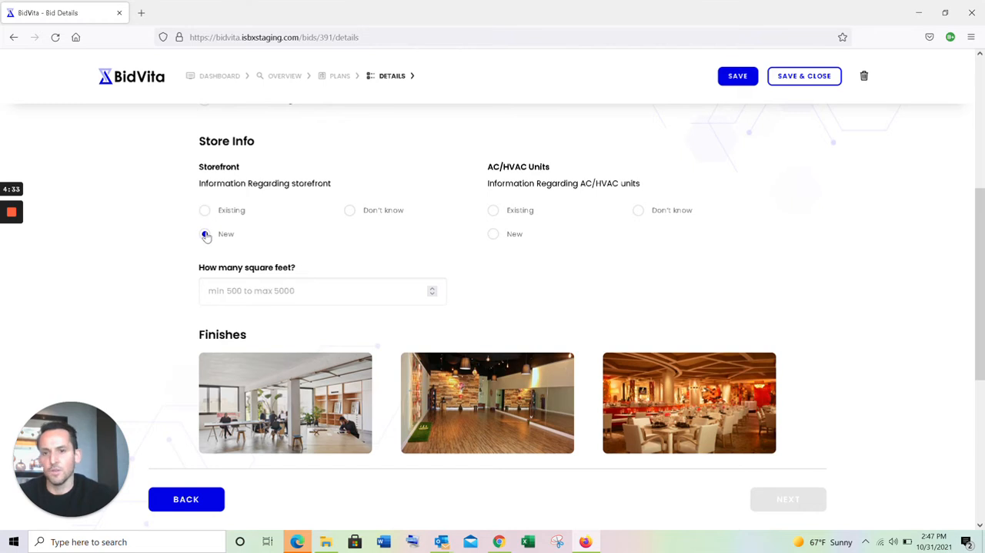
left_click(494, 212)
- Enter 1500 as the store's square footage
key("Tab")
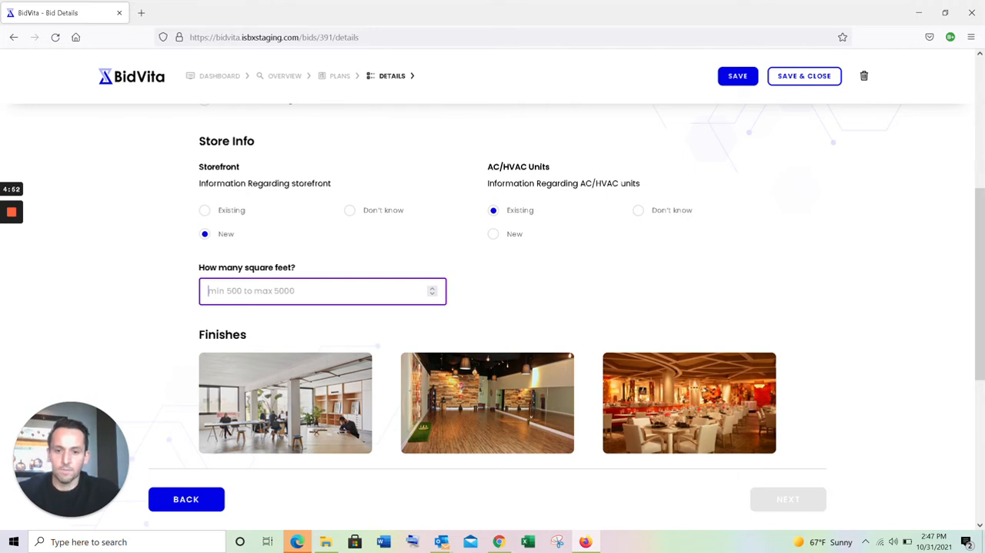
type("1492")
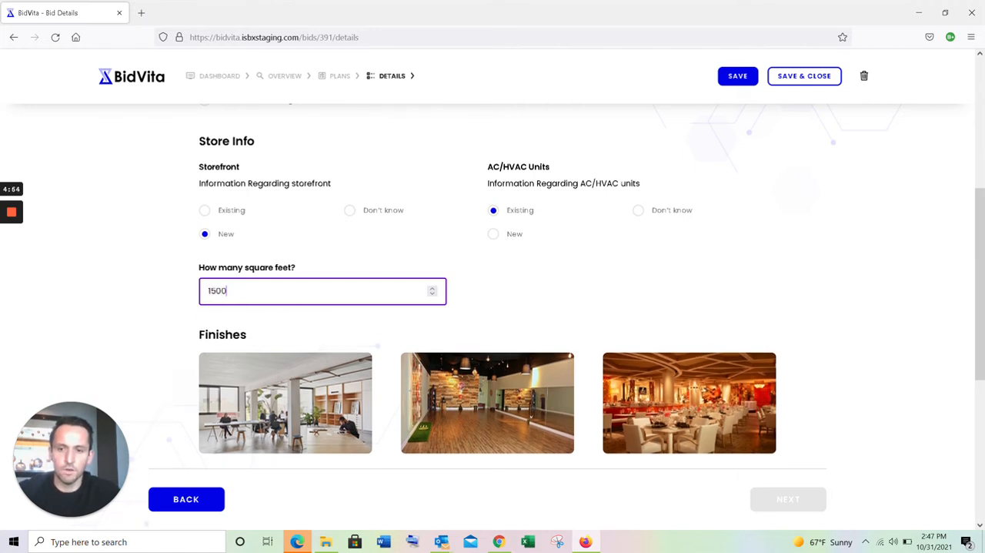
key("BackSpace")
key("BackSpace")
key("BackSpace")
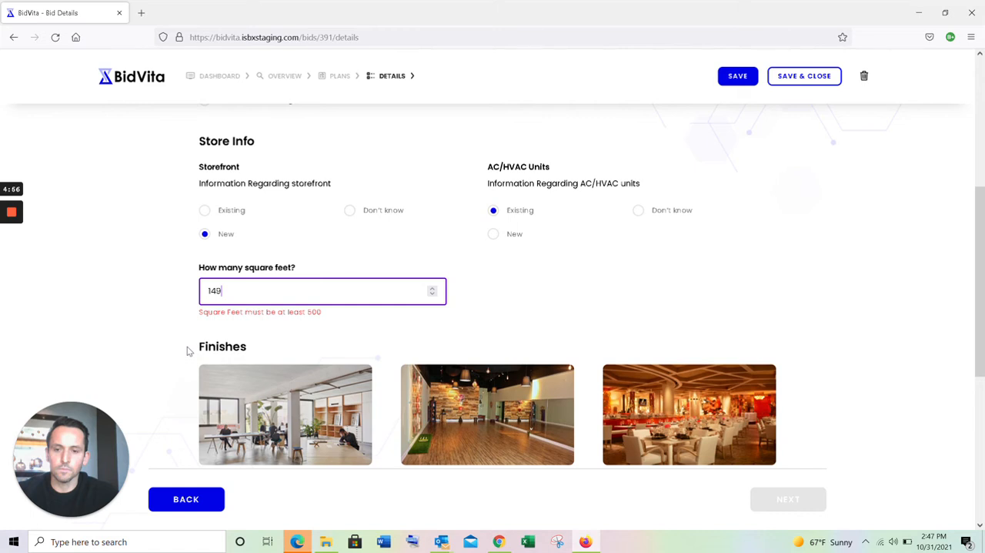
type("5000")
key("BackSpace")
- Choose Basic Finish and a 5% profit margin, and continue to the bid preview
scroll(978, 406, "down", 5)
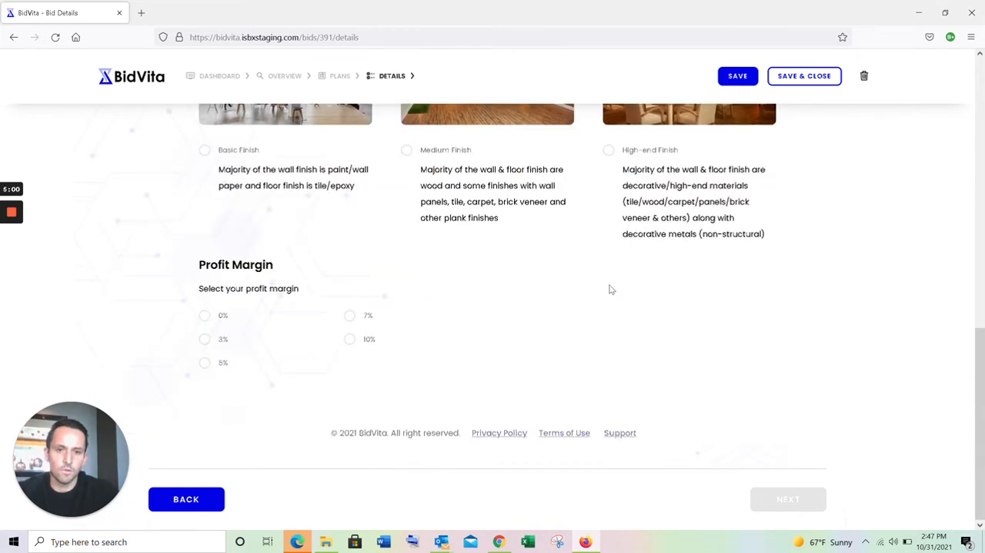
left_click(205, 149)
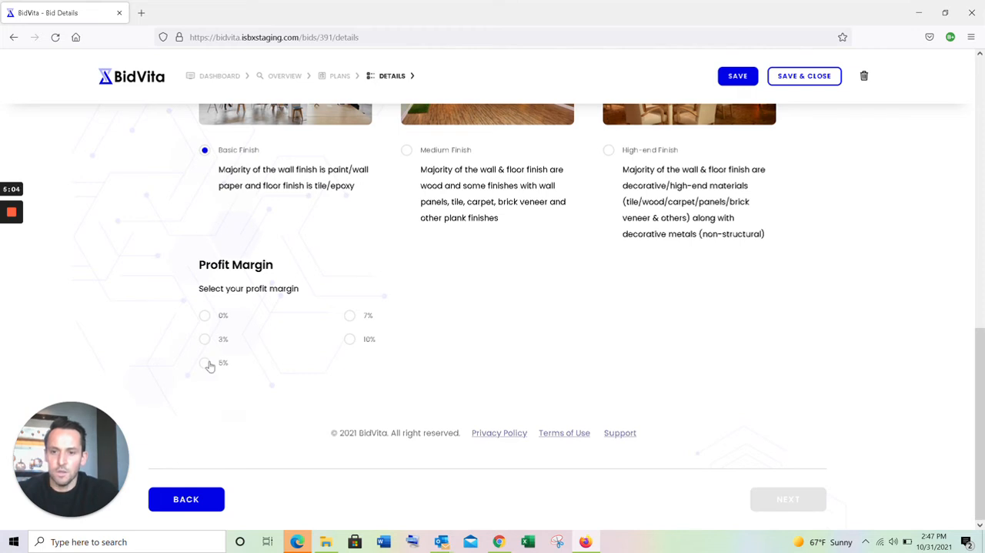
left_click(206, 363)
left_click(789, 502)
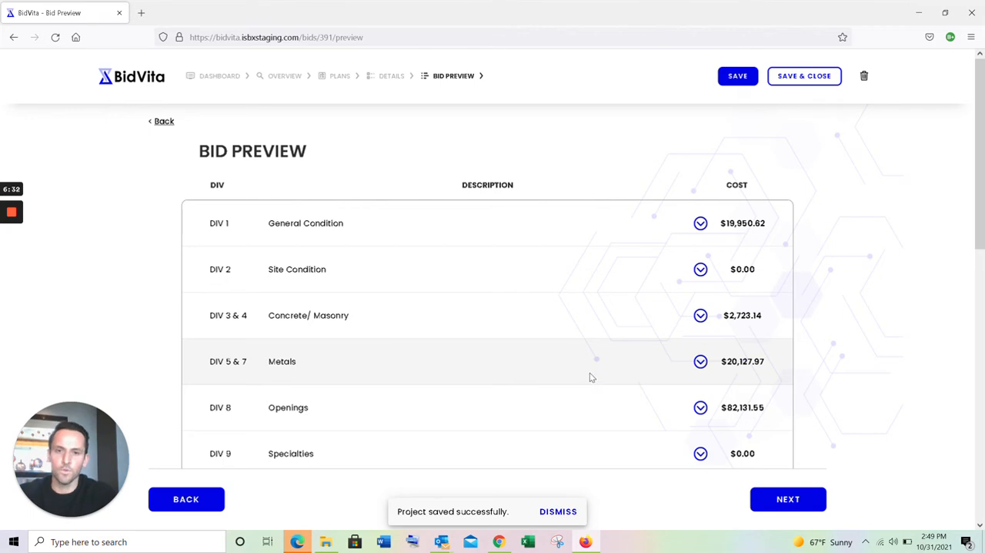
- Expand the General Condition and Site Condition divisions in the bid preview and read their descriptions
left_click(701, 224)
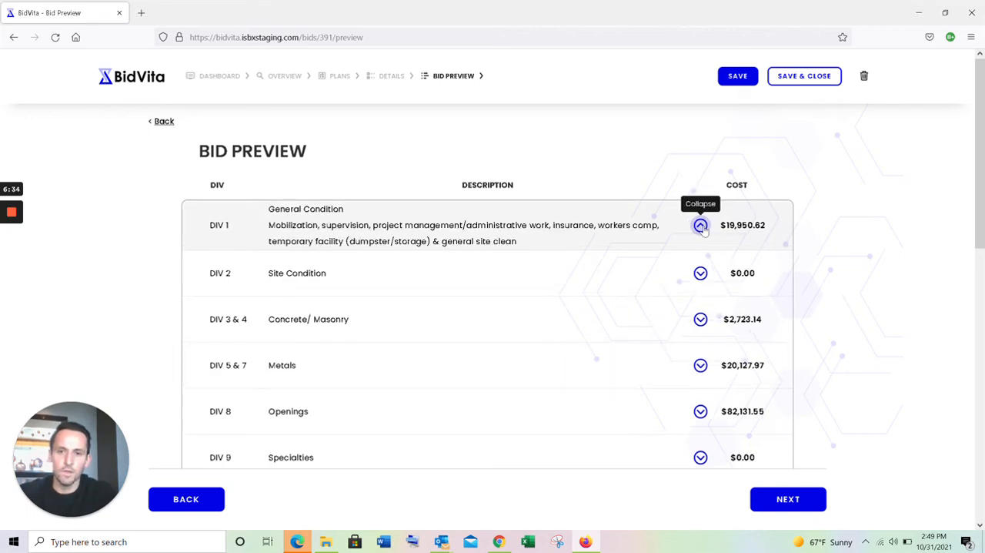
scroll(616, 250, "down", 1)
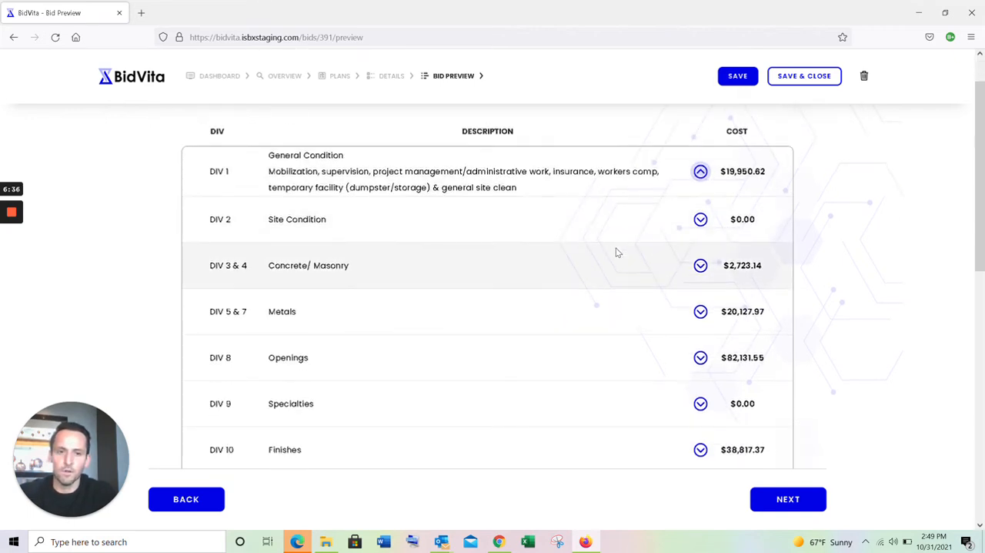
left_click(701, 219)
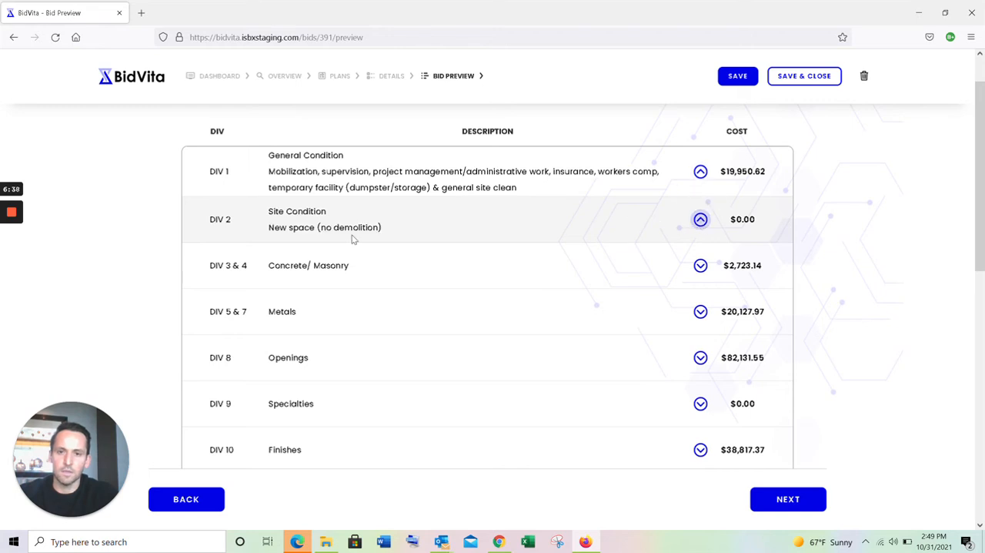
left_click_drag(273, 228, 416, 233)
left_click(417, 233)
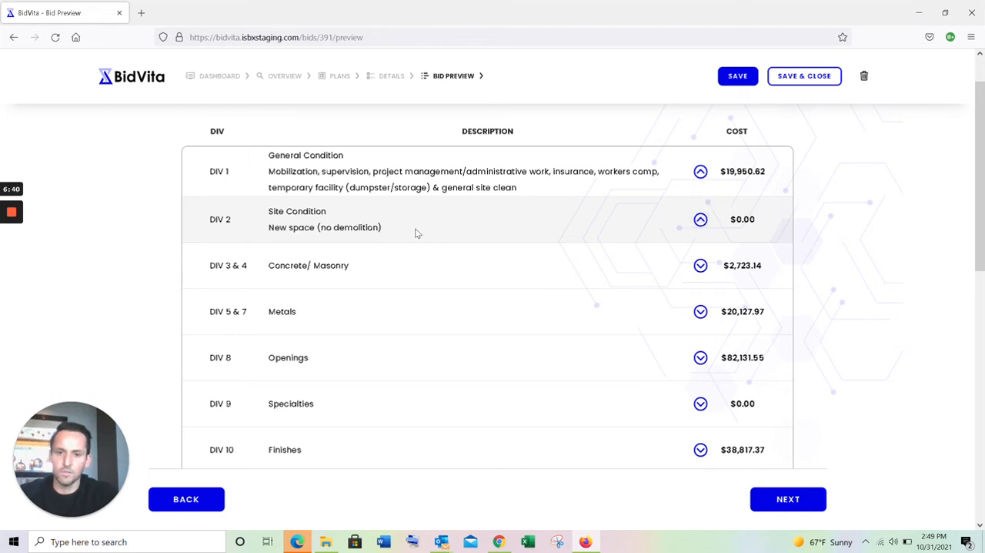
- Expand the Concrete/Masonry division, read its scope description and collapse it again
scroll(416, 234, "down", 2)
scroll(664, 139, "down", 1)
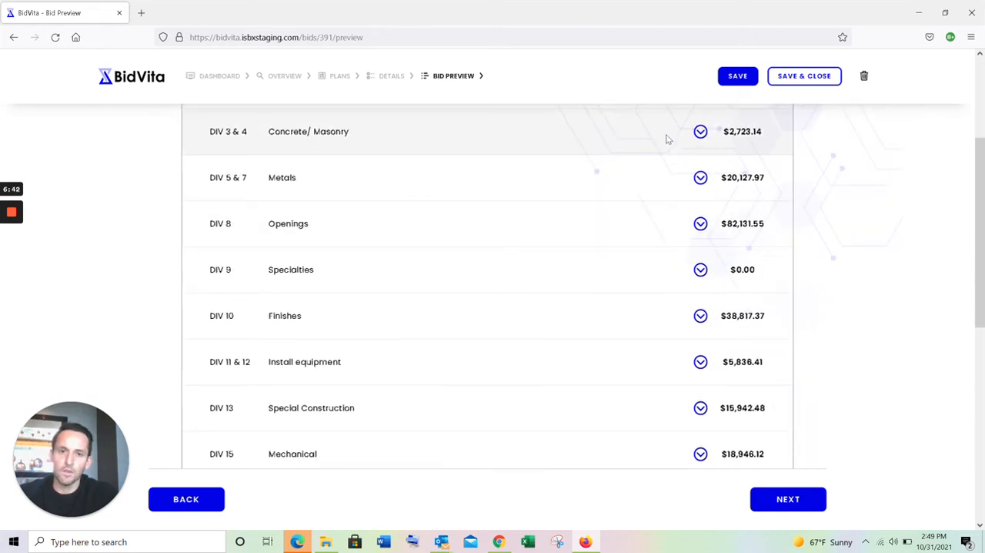
left_click(701, 131)
scroll(483, 211, "up", 2)
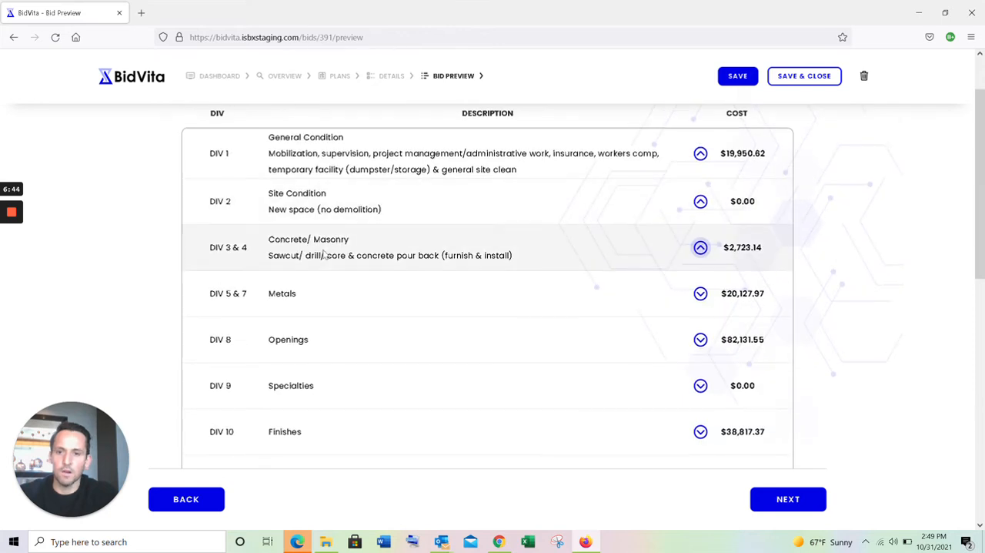
left_click_drag(305, 255, 372, 255)
left_click(382, 255)
left_click(492, 255)
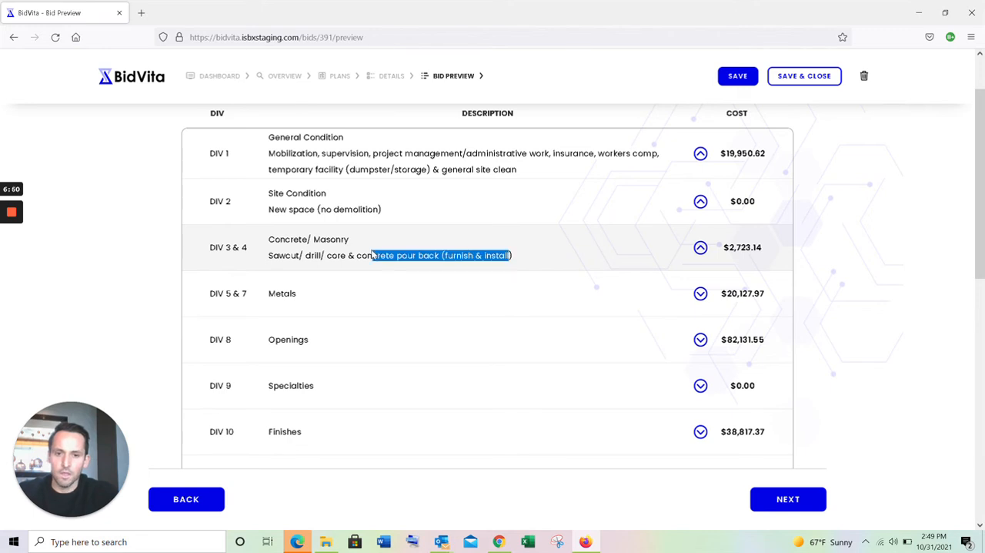
left_click(373, 254)
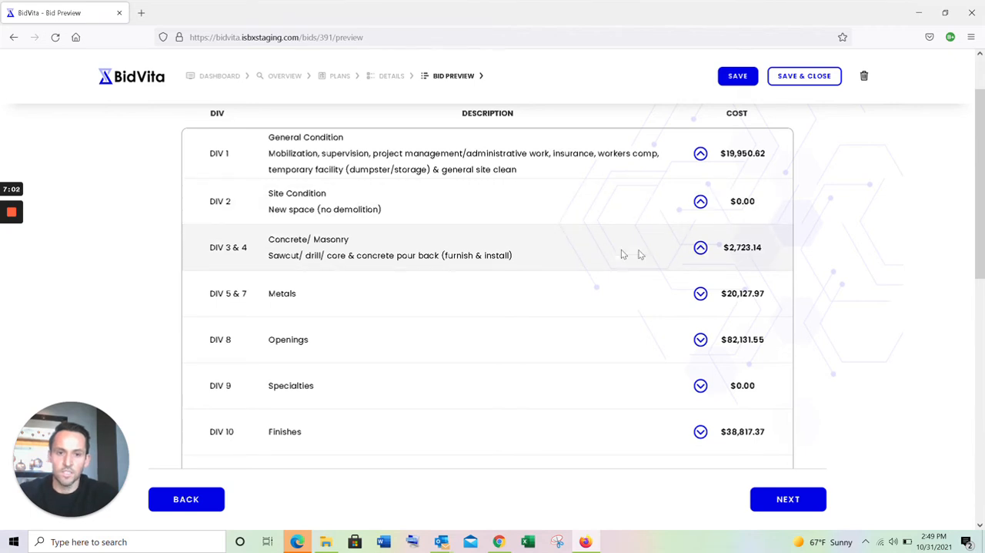
left_click(700, 248)
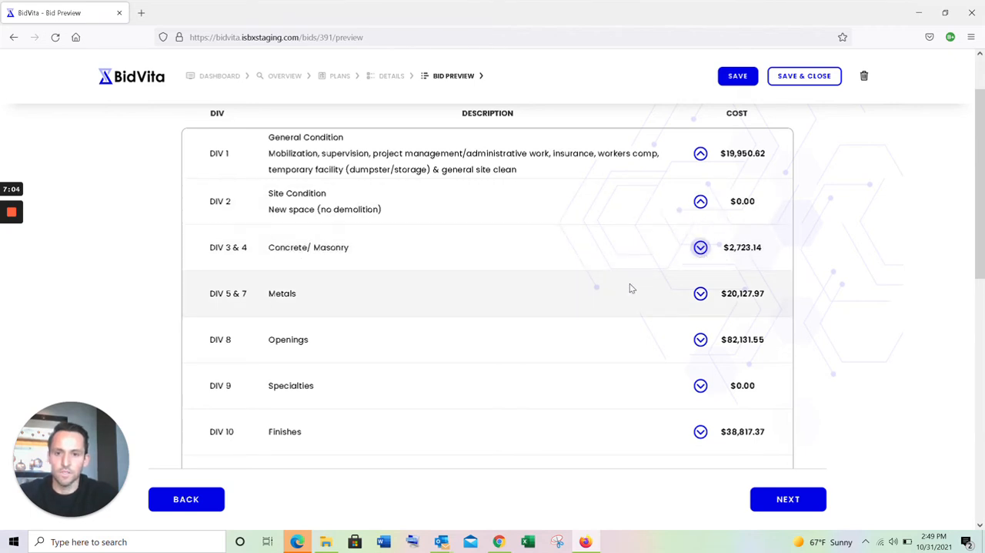
- Expand the Plumbing division and read its scope description
scroll(629, 286, "down", 1)
scroll(572, 299, "down", 3)
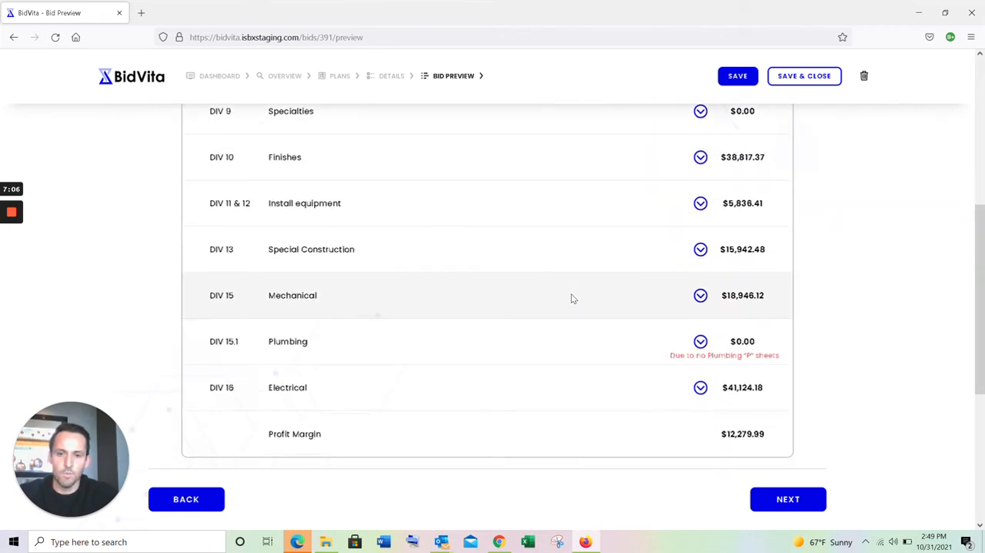
left_click(700, 289)
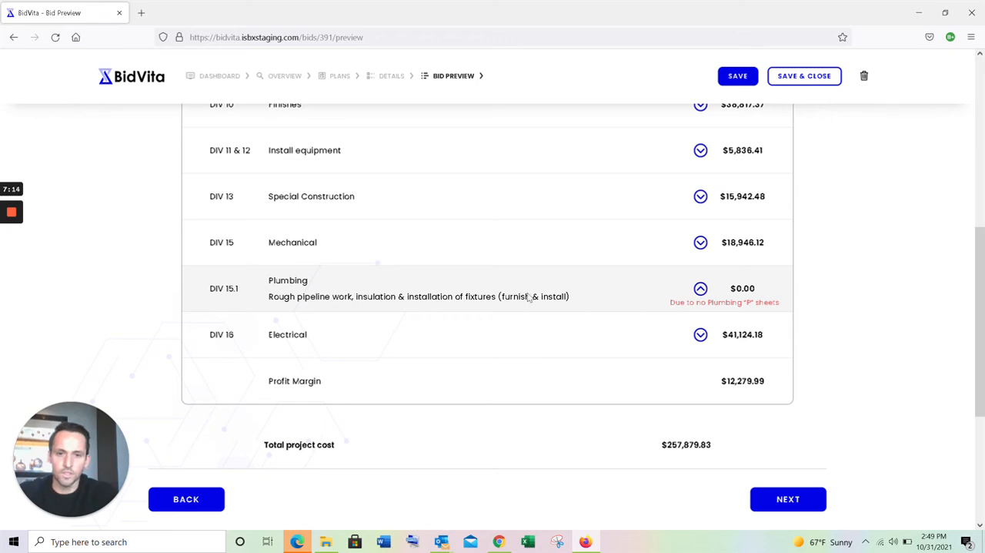
- Examine the total project cost, cost per square foot, project duration and inspections in the bid preview summary
scroll(709, 231, "down", 3)
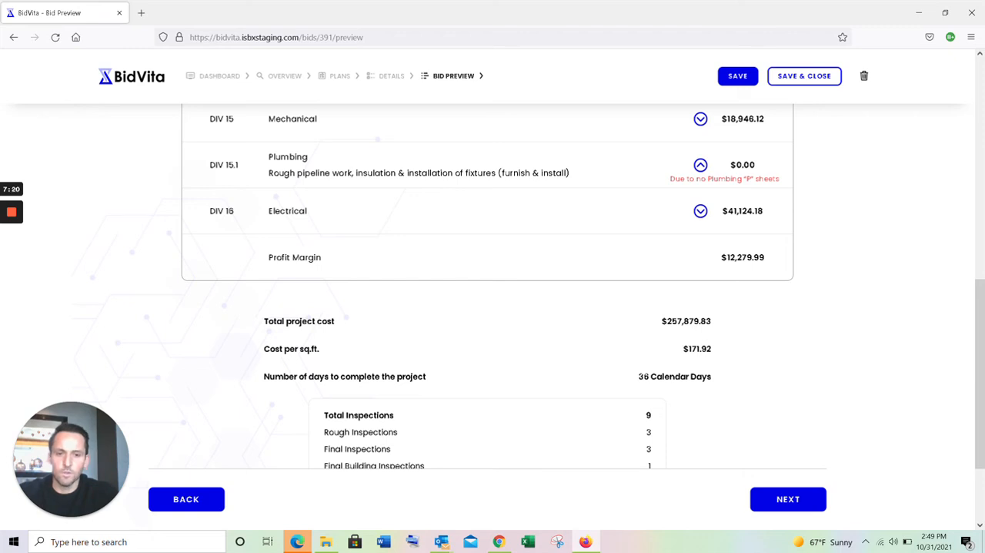
left_click_drag(638, 377, 719, 377)
left_click(714, 377)
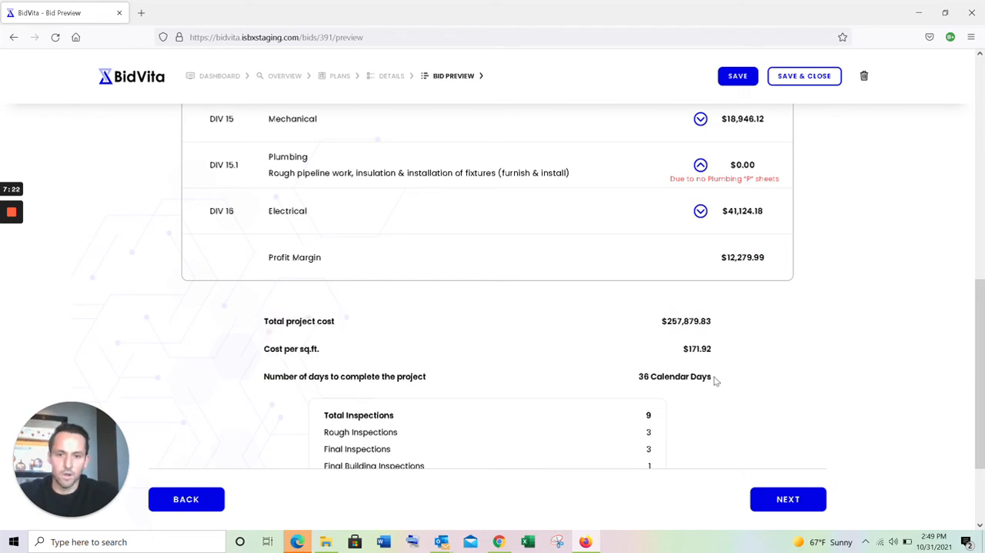
scroll(714, 378, "down", 2)
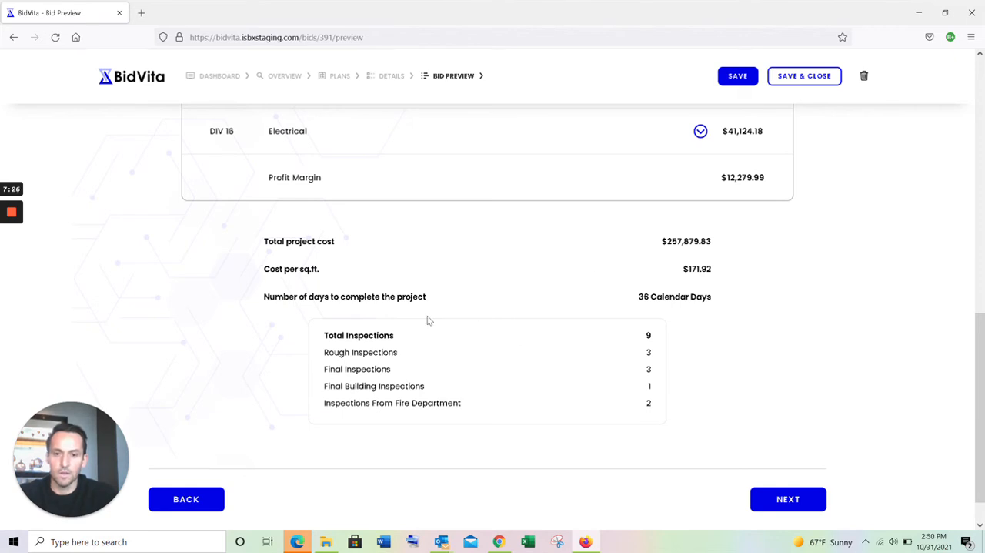
scroll(570, 389, "down", 1)
- Continue to pricing, select the Low cost range and proceed to the editable bid
left_click(799, 500)
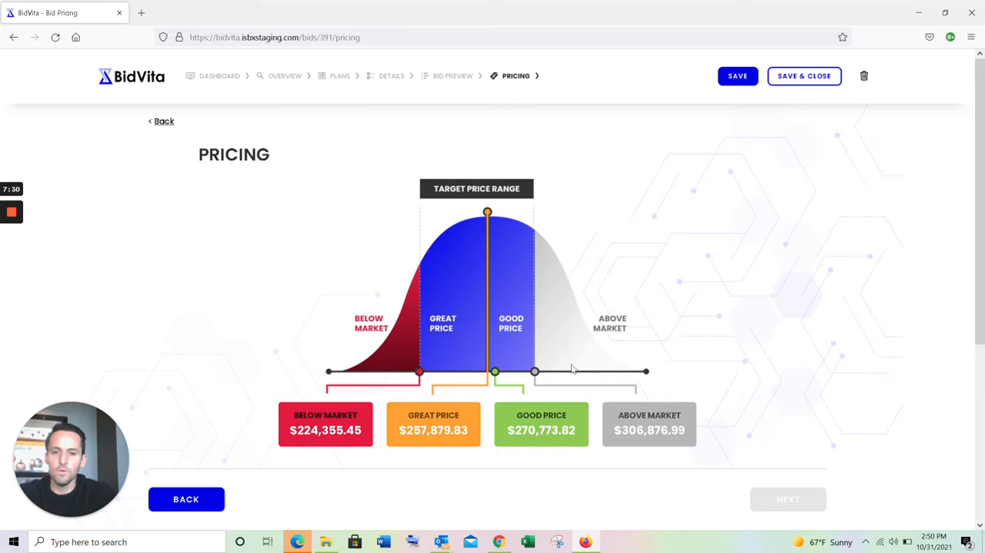
scroll(572, 366, "down", 3)
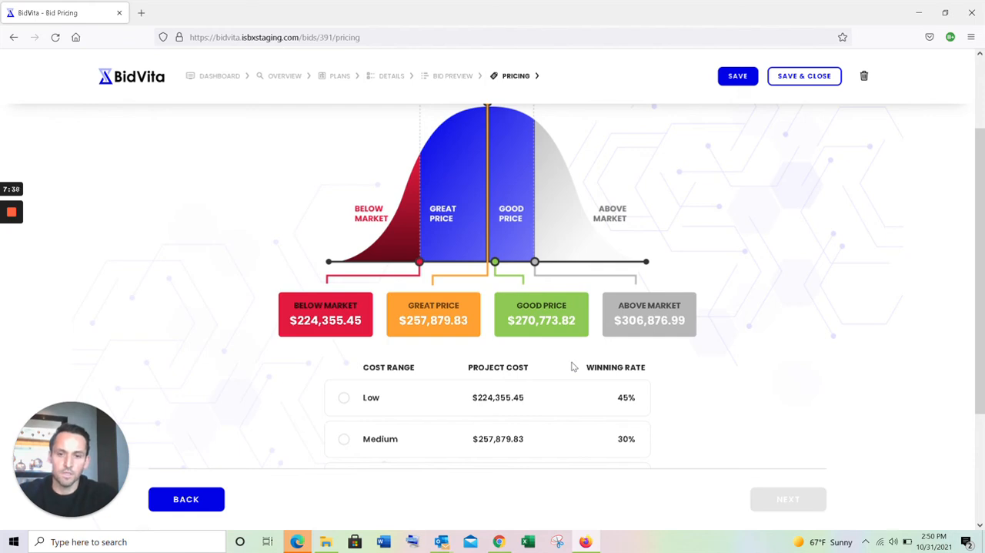
scroll(572, 367, "down", 3)
left_click(344, 280)
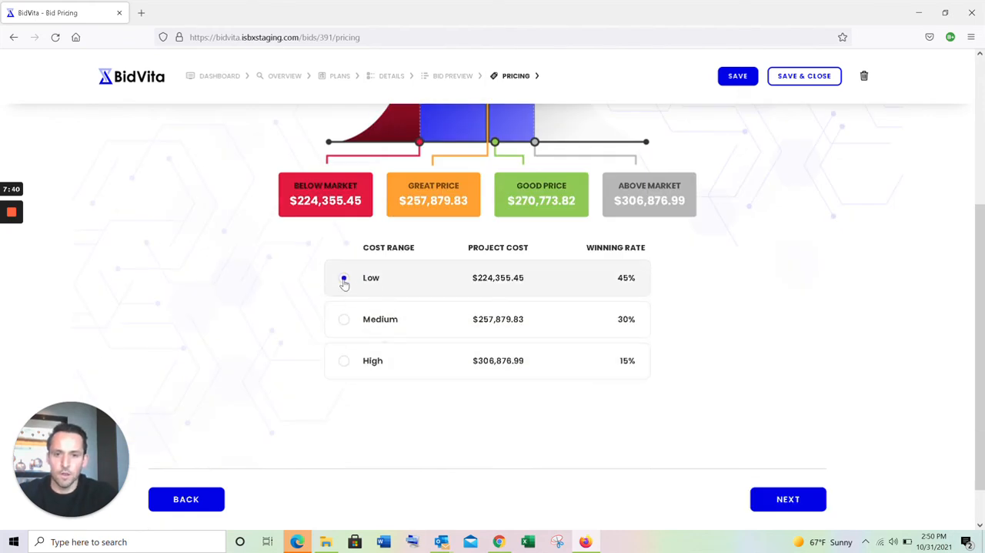
left_click(788, 499)
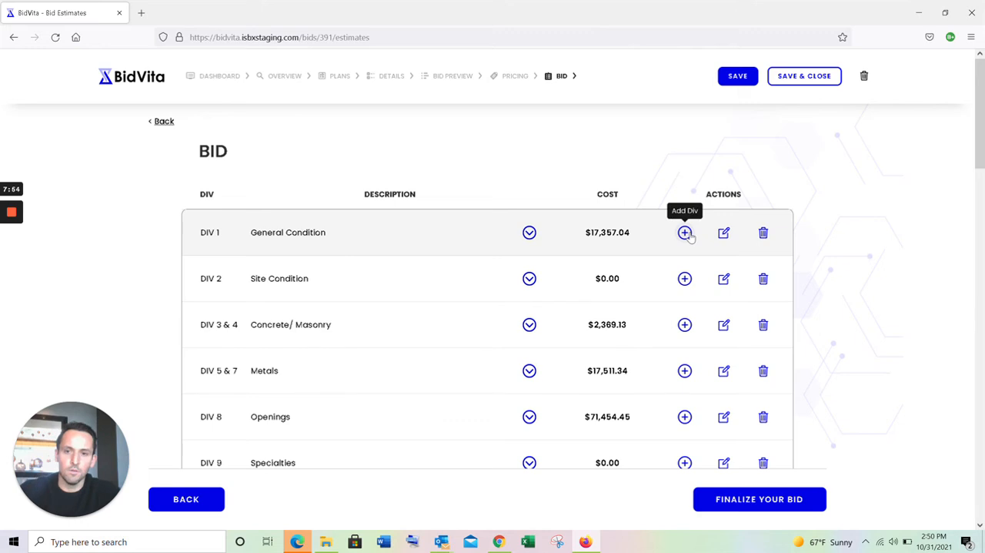
- Edit the DIV 2 Site Condition entry with the description "demo Ceiling" and a cost of $3500, and save it
scroll(668, 337, "down", 1)
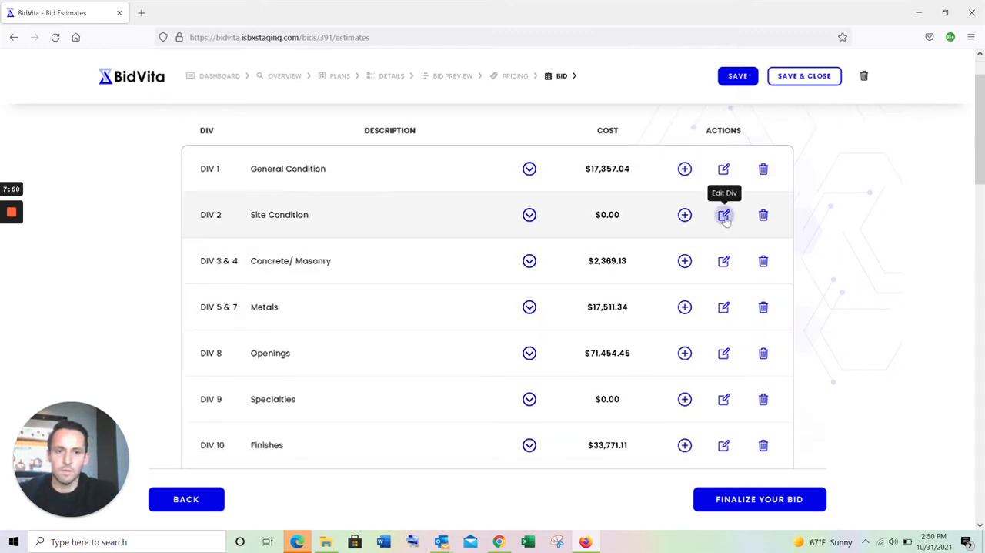
left_click(723, 216)
left_click(669, 370)
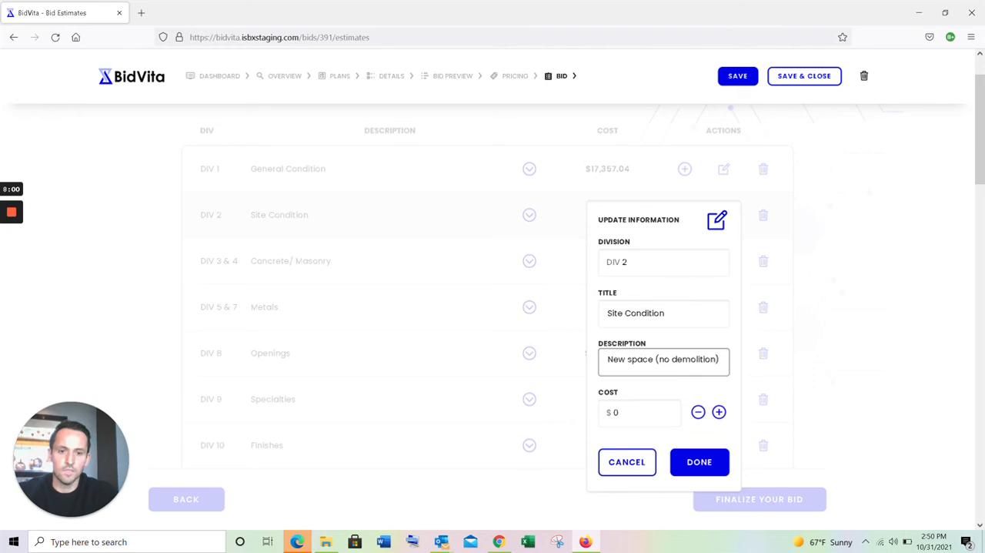
key("ctrl+a")
key("BackSpace")
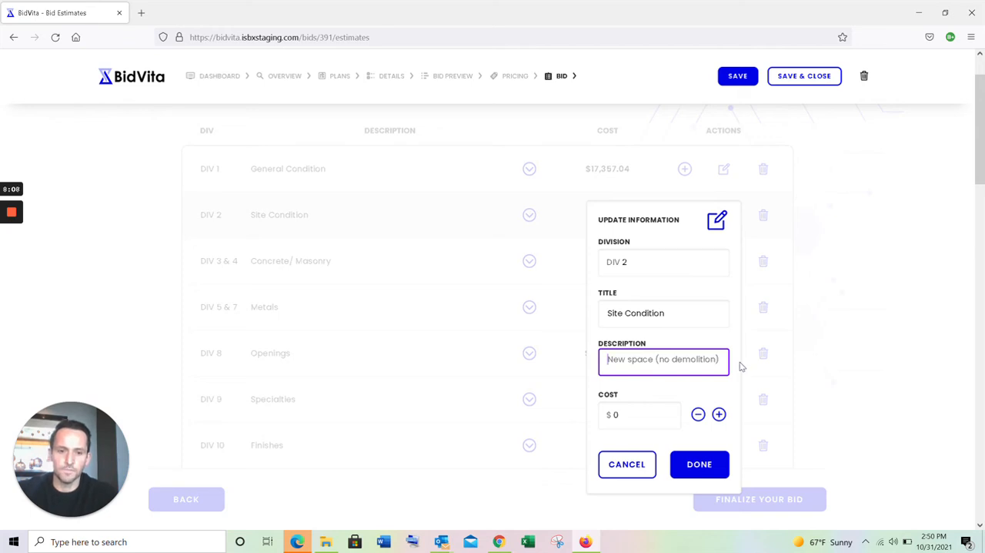
type("demo Ceiling")
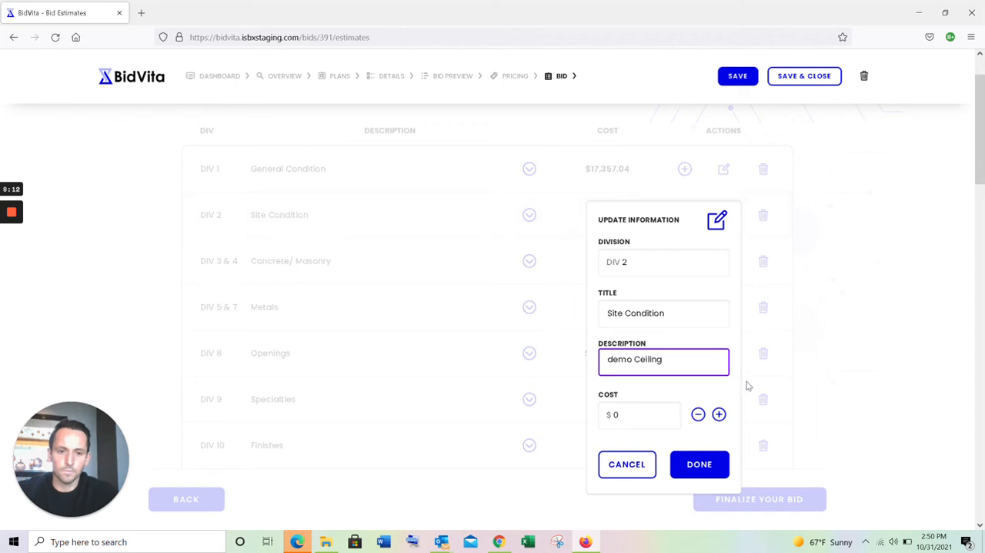
left_click(677, 417)
type("3500")
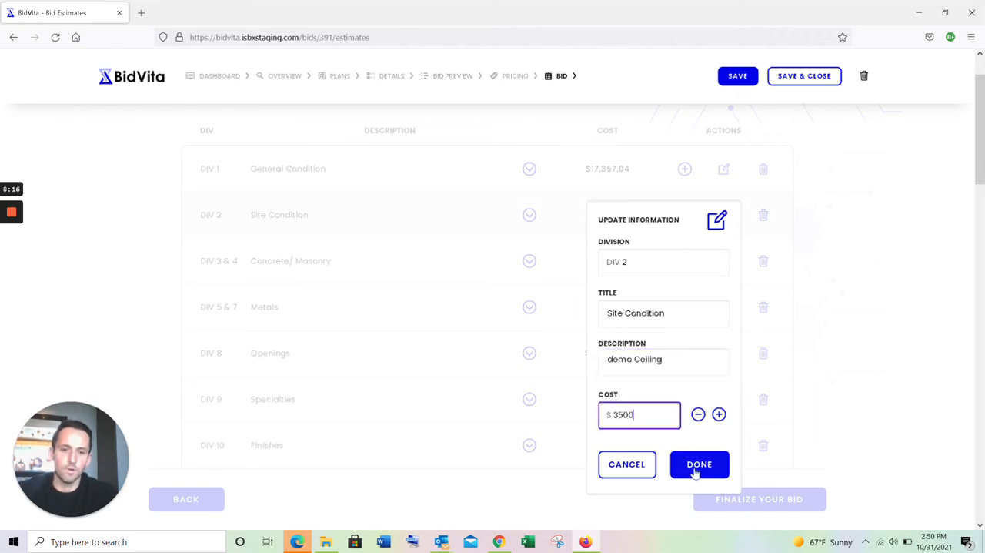
left_click(702, 467)
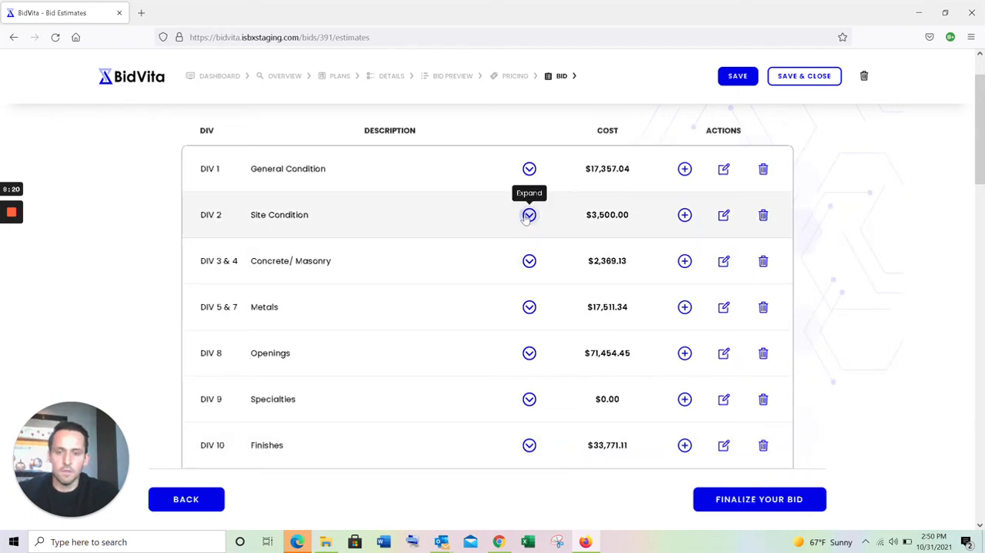
- Expand the DIV 2 Site Condition entry to check its description, and collapse it again
left_click(529, 215)
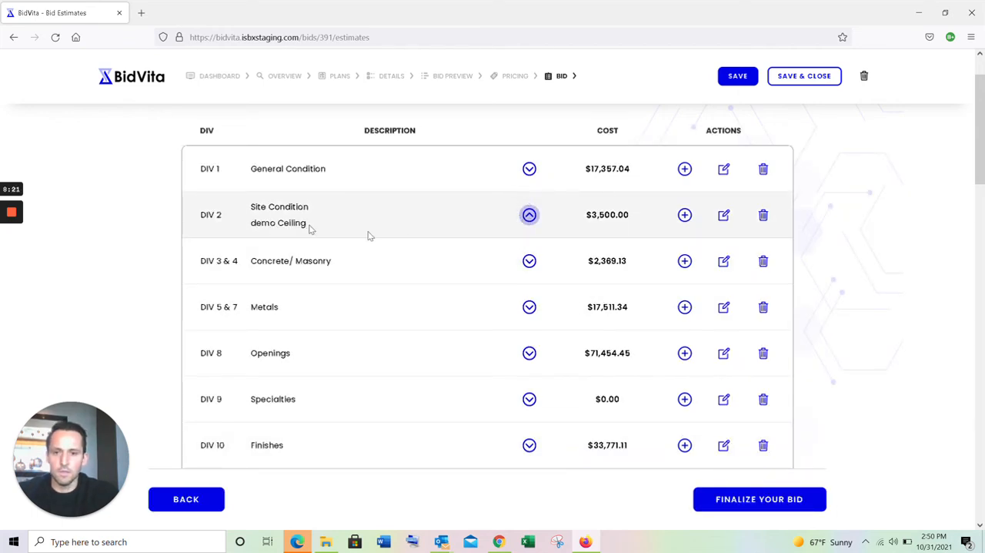
left_click(528, 216)
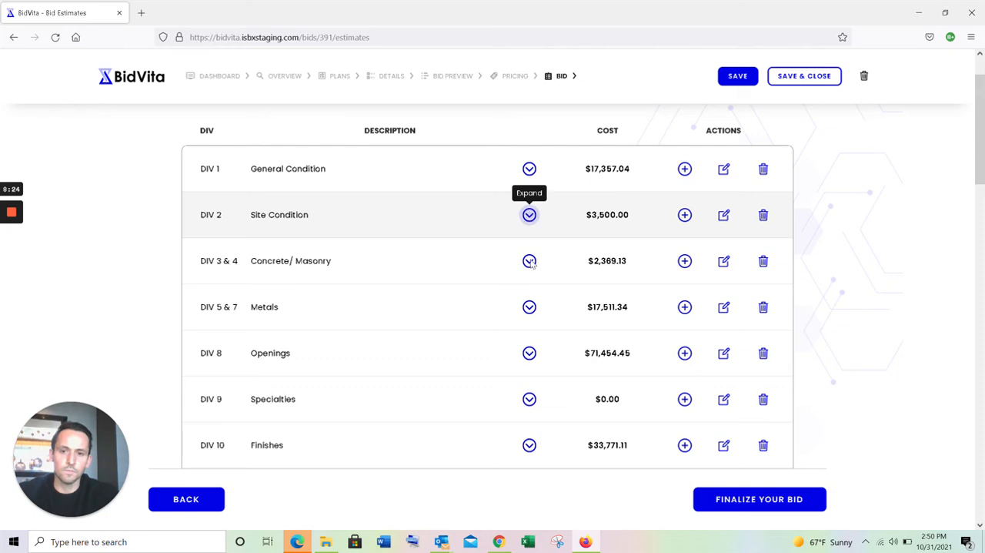
- Open the DIV 15.1 Plumbing entry for editing and replace its description with "add drinking fountain"
scroll(528, 352, "down", 4)
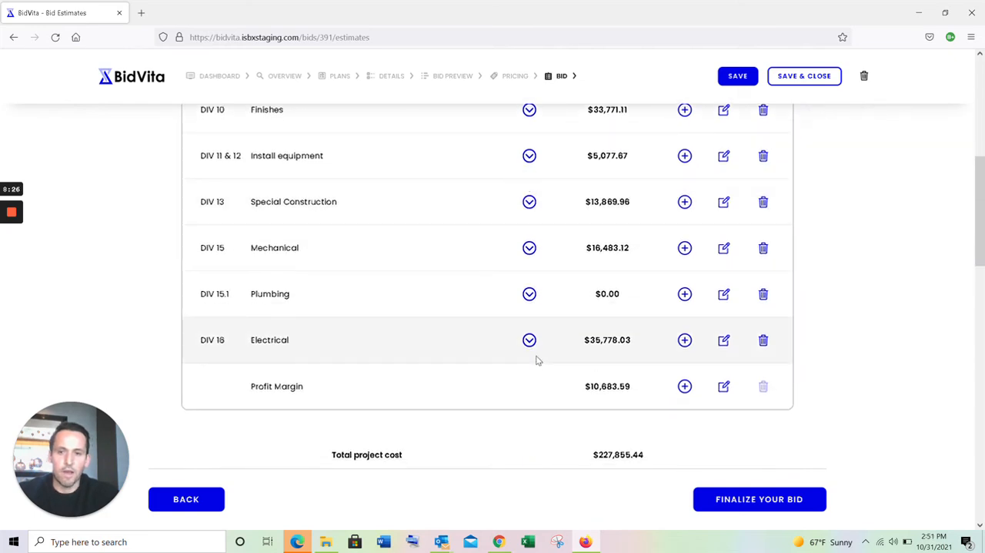
left_click(725, 301)
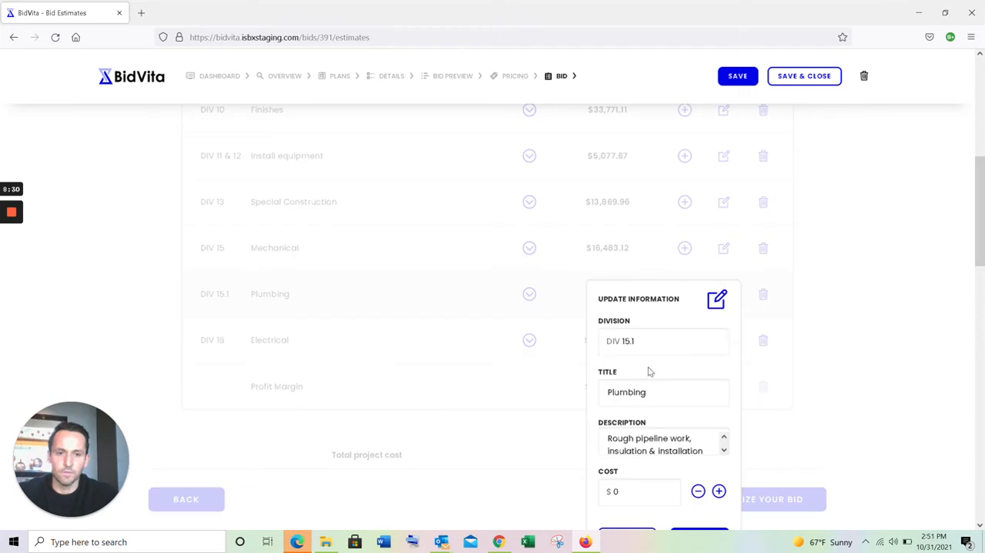
scroll(649, 369, "down", 1)
left_click_drag(608, 341, 725, 359)
key("BackSpace")
key("ctrl+a")
key("ctrl+v")
key("ctrl+a")
type("a")
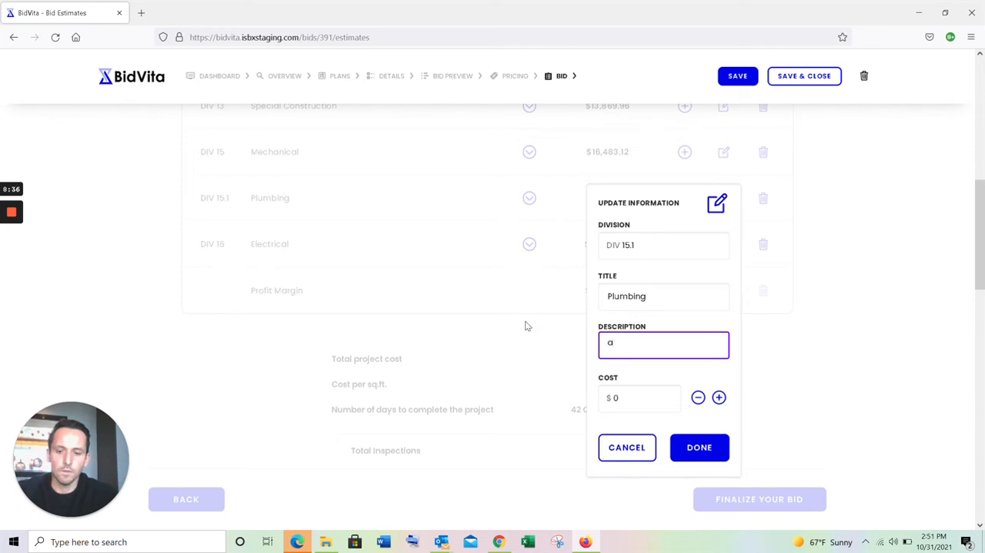
type("dd driu")
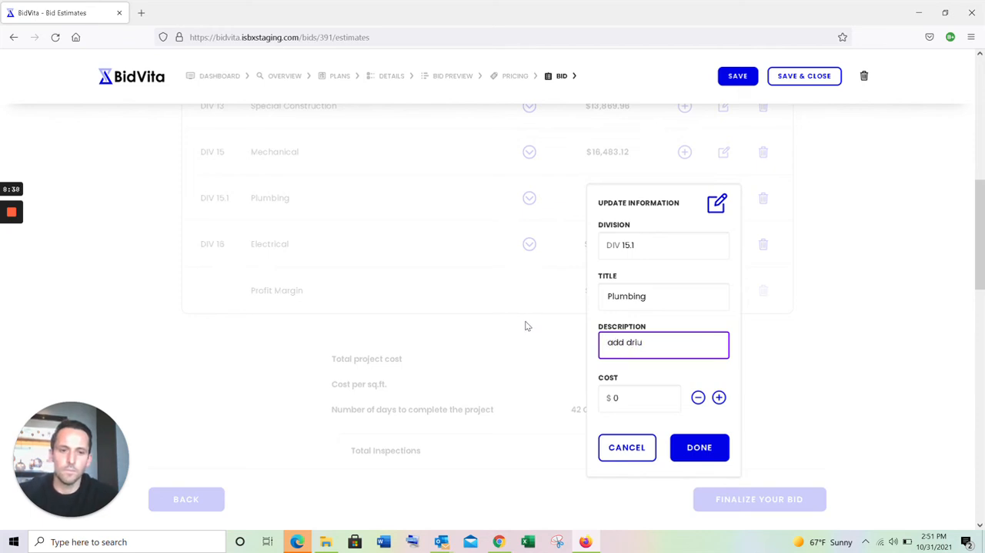
type("n")
key("BackSpace")
key("BackSpace")
type("nking fountai")
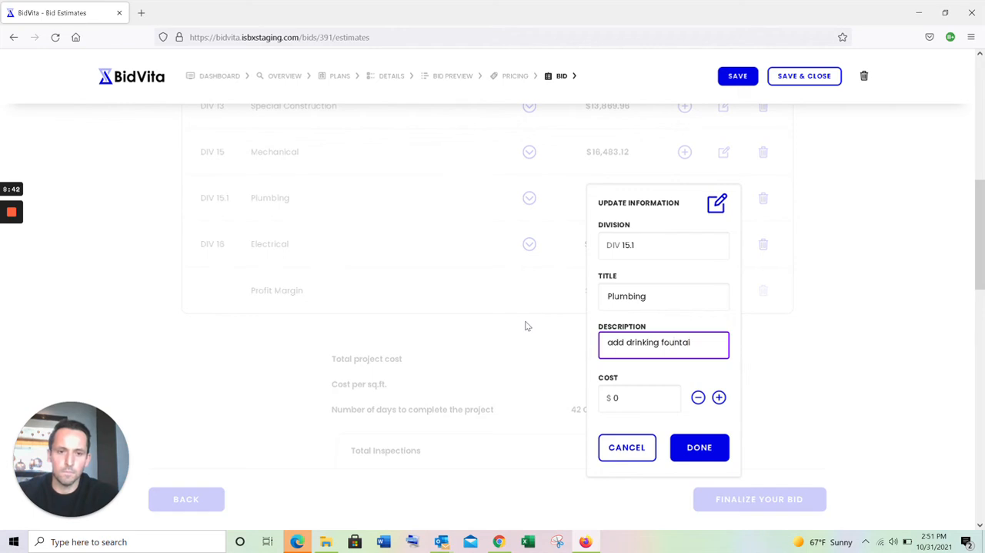
type("n")
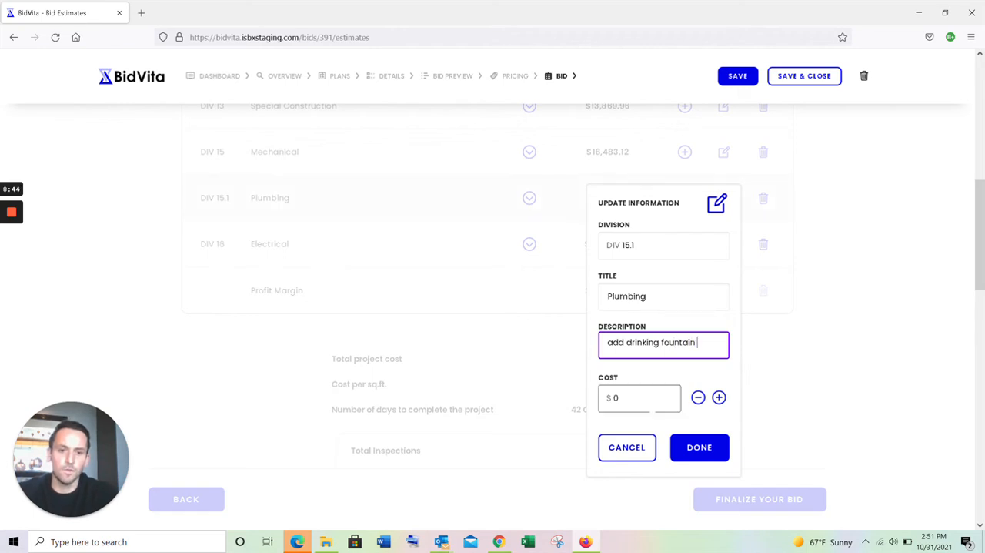
- Set the Plumbing cost to $2500, remove the description's trailing space, save the entry and expand it to check the description
key("Tab")
type("2500")
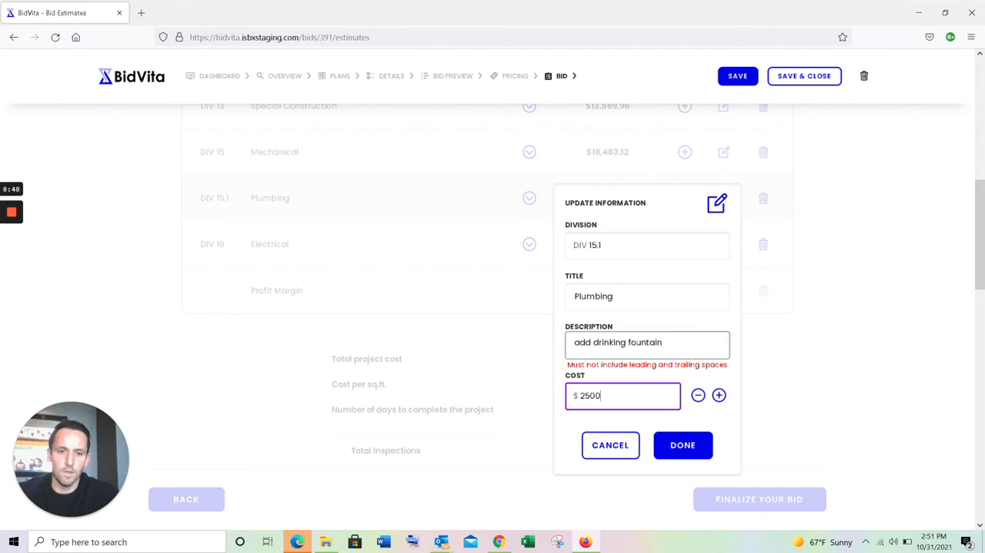
left_click(685, 344)
key("BackSpace")
left_click(725, 447)
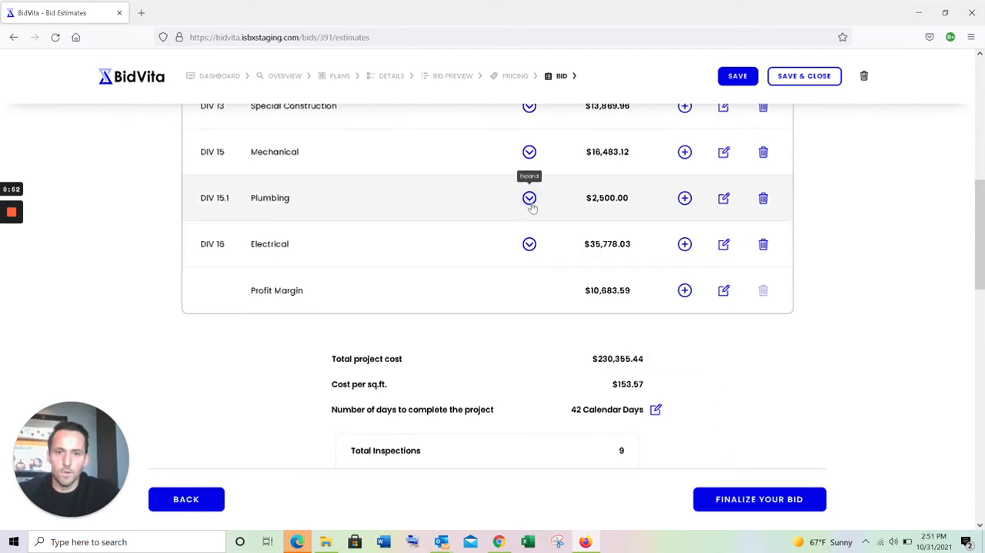
left_click(530, 198)
- Set the number of days to complete the project to 35 calendar days and save the change
scroll(497, 273, "down", 3)
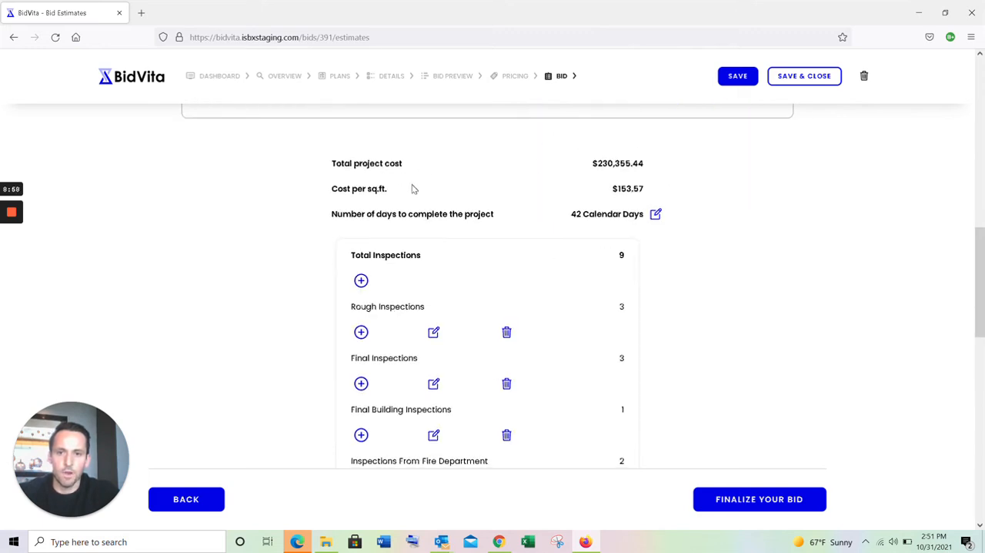
left_click(655, 215)
left_click_drag(569, 263, 541, 263)
type("35")
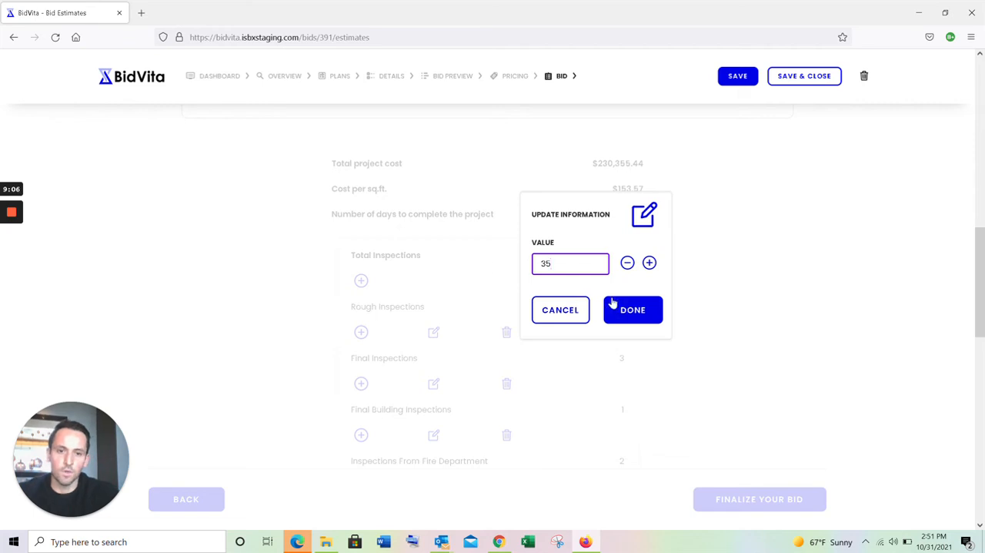
left_click(626, 311)
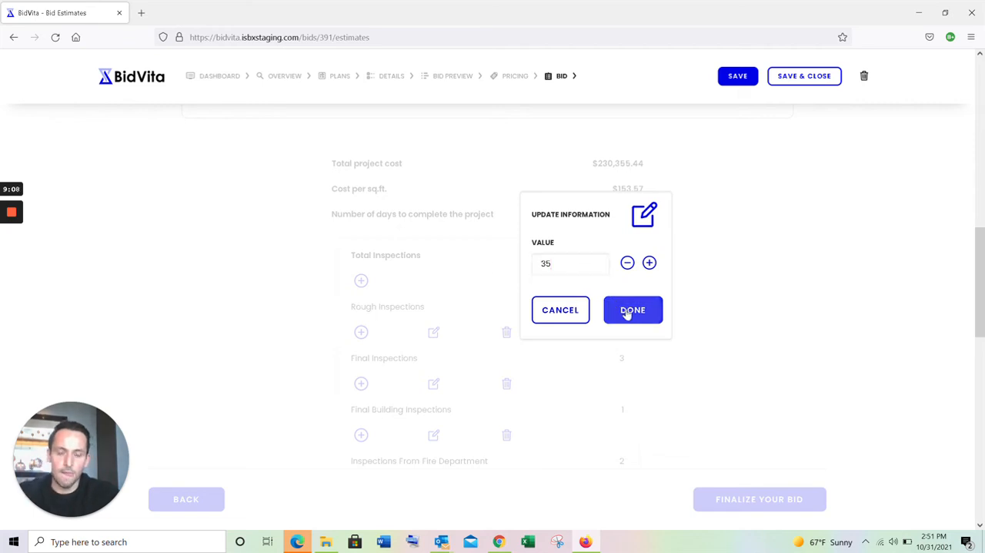
- Add a new inspection line below Rough Inspections with the description "rough plumbing inspection"
scroll(529, 310, "down", 2)
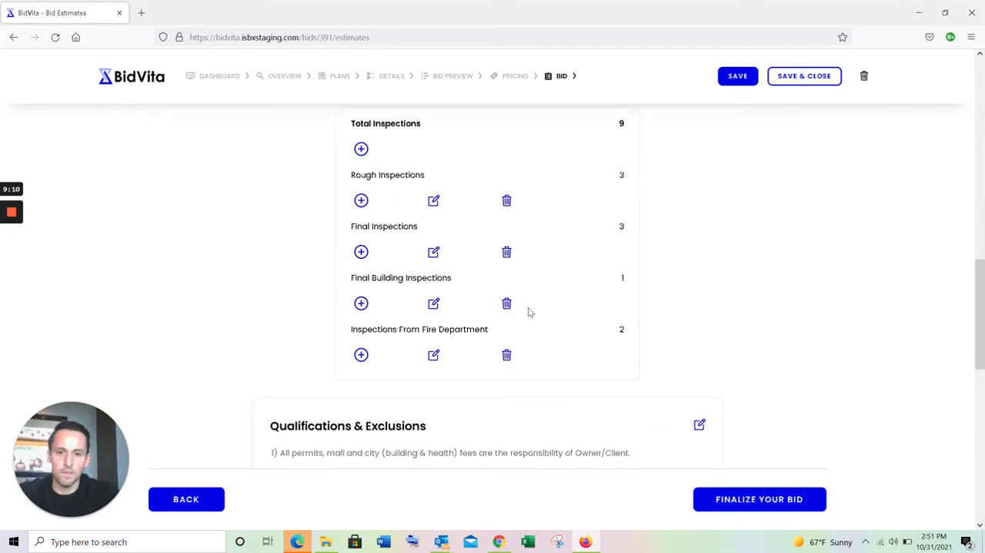
scroll(547, 310, "up", 1)
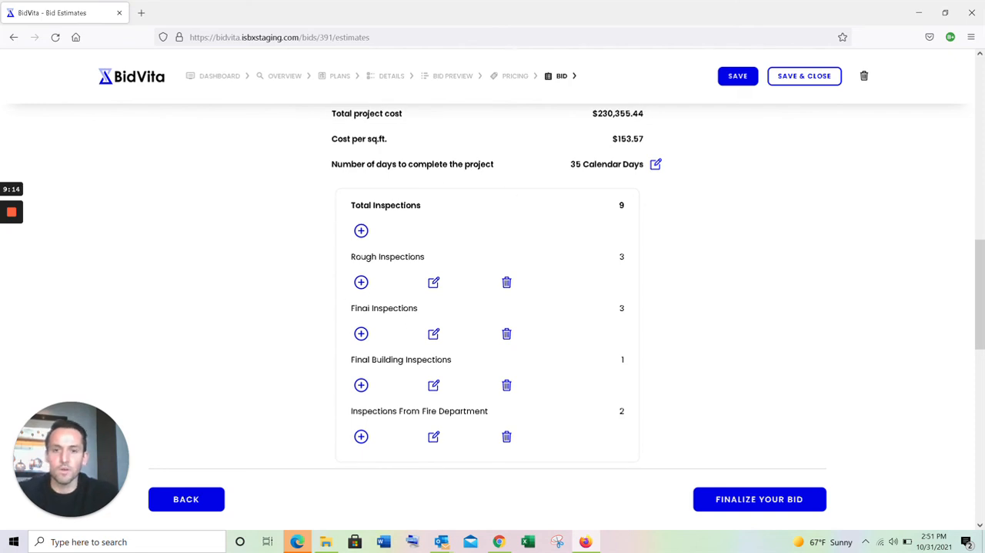
left_click(362, 283)
left_click(301, 311)
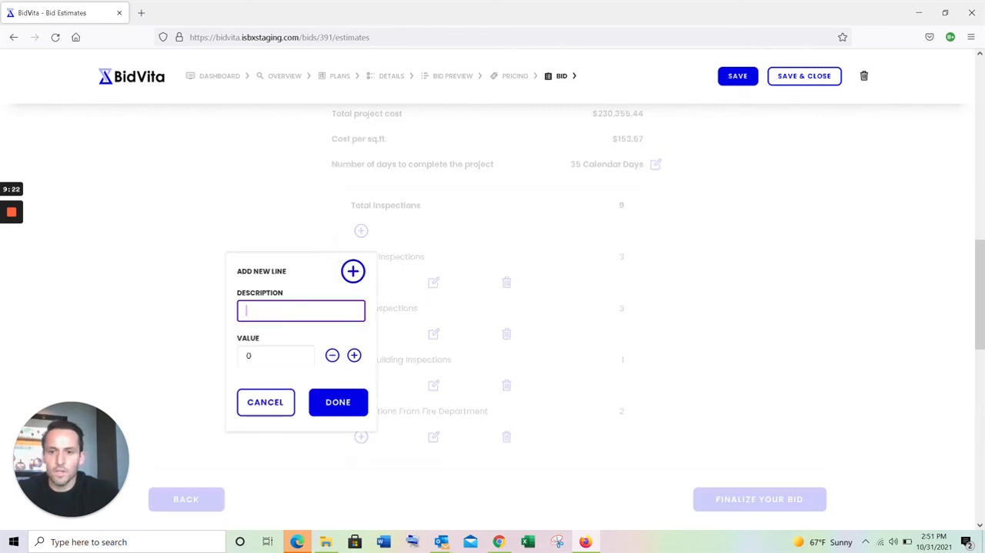
type("rough plum")
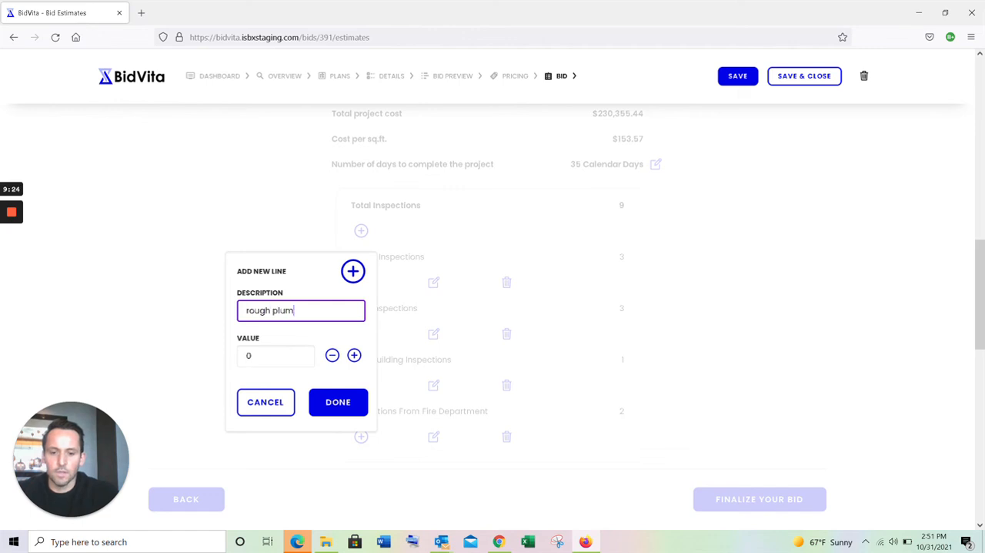
type("bing inspaction")
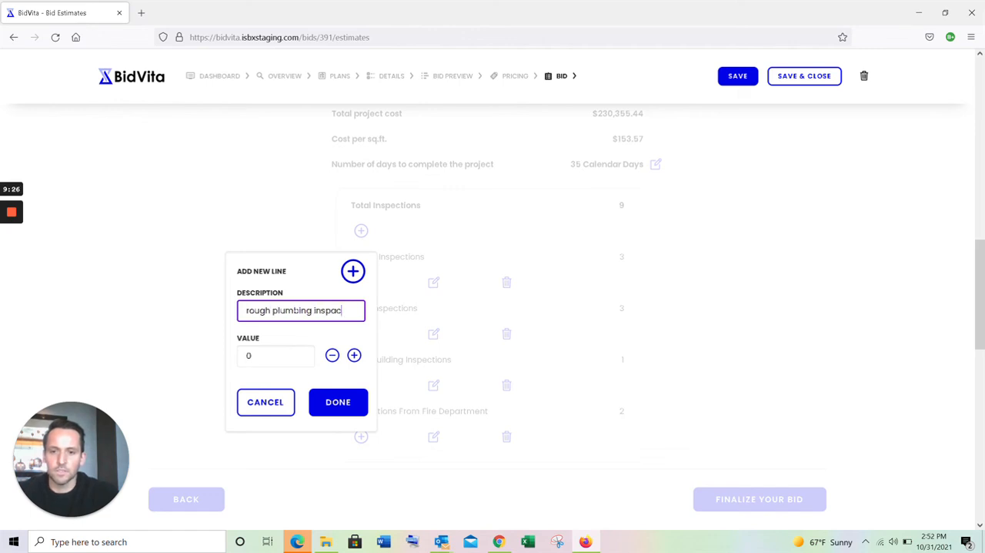
key("BackSpace")
key("BackSpace")
key("BackSpace")
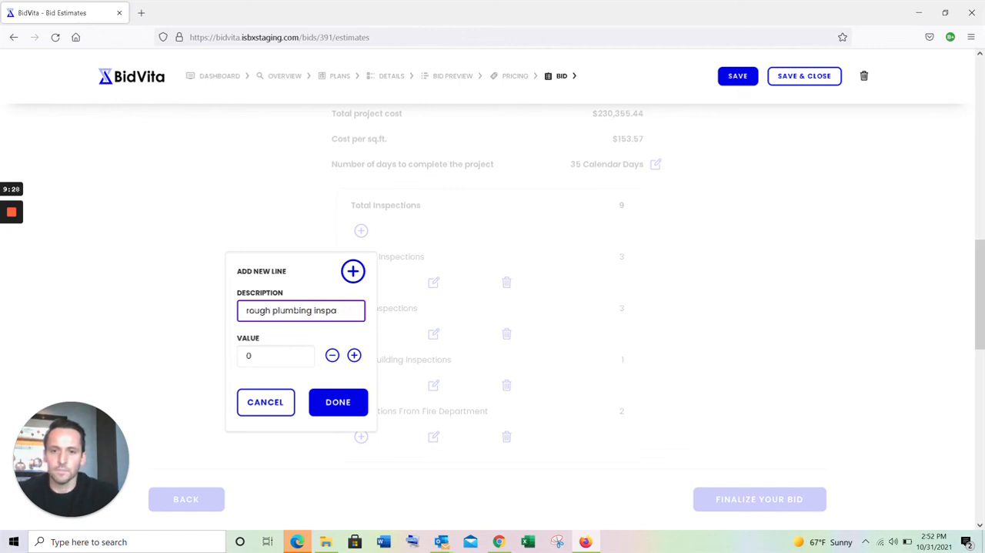
type("tion")
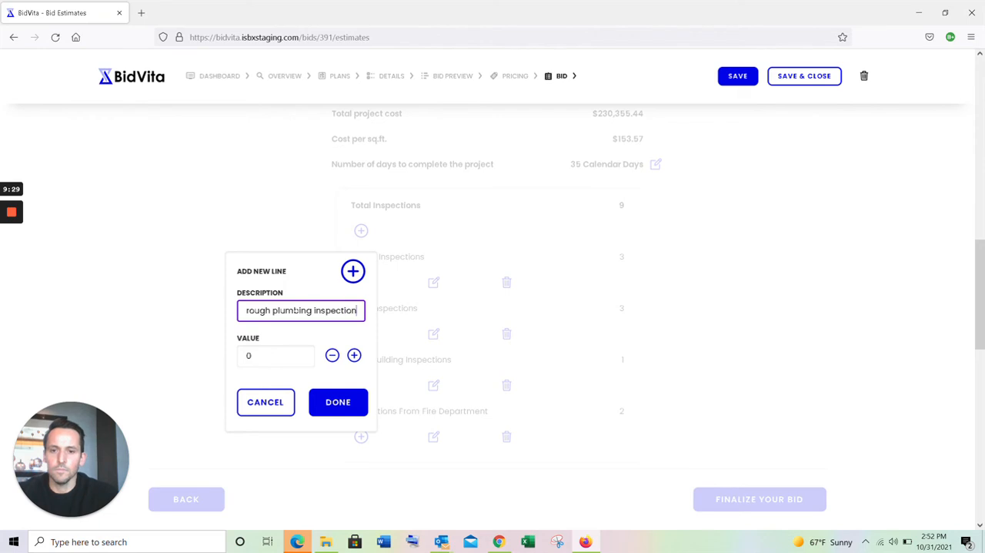
- Set the new inspection's value to 1, remove the trailing space from its description and save the line
left_click(354, 355)
left_click(333, 310)
key("BackSpace")
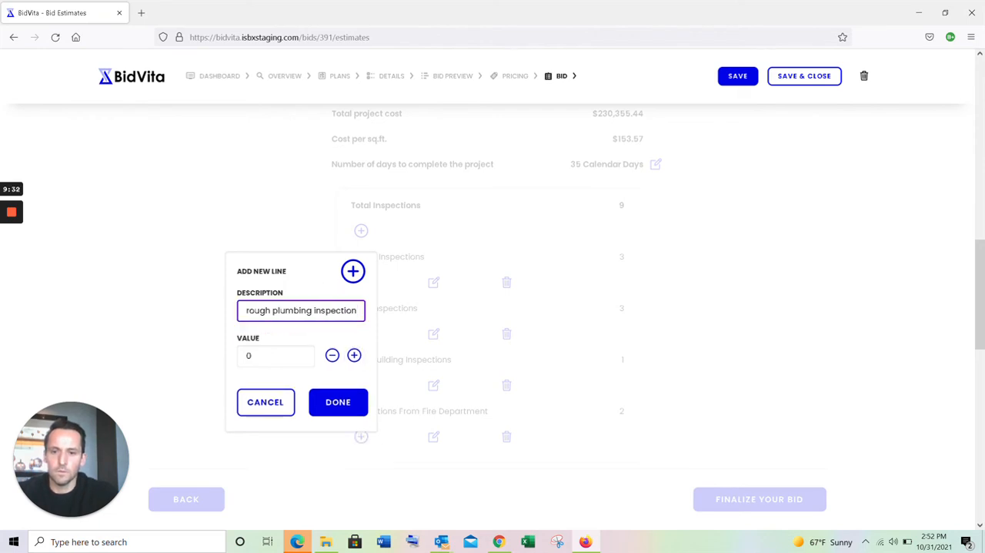
left_click(354, 355)
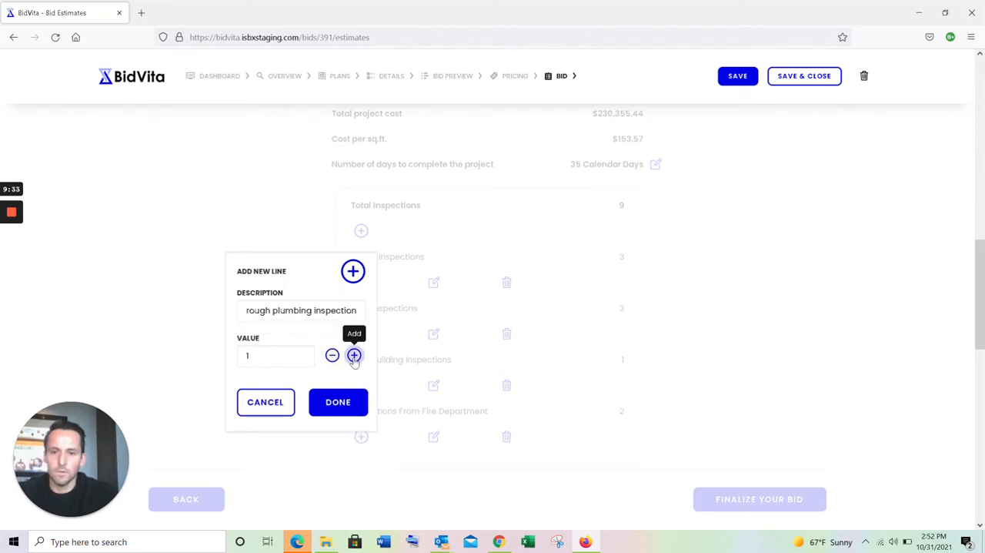
left_click(338, 401)
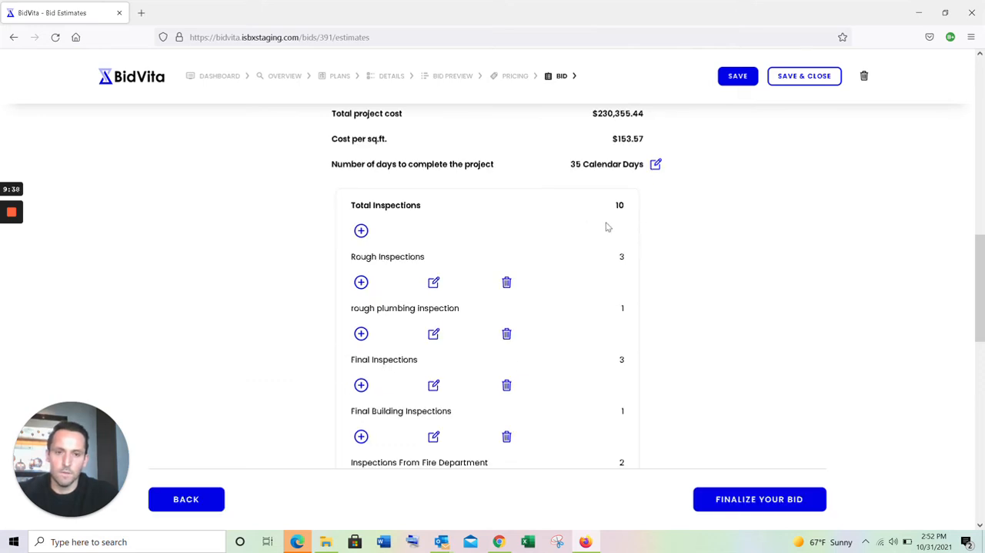
- Review the bid totals, the inspection list and the Qualifications & Exclusions section
scroll(574, 169, "up", 1)
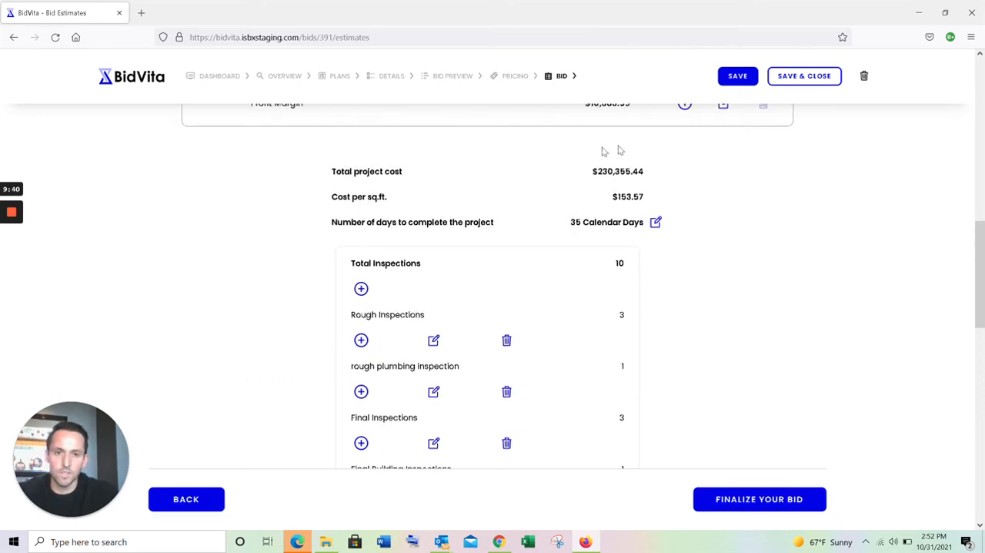
scroll(570, 213, "down", 2)
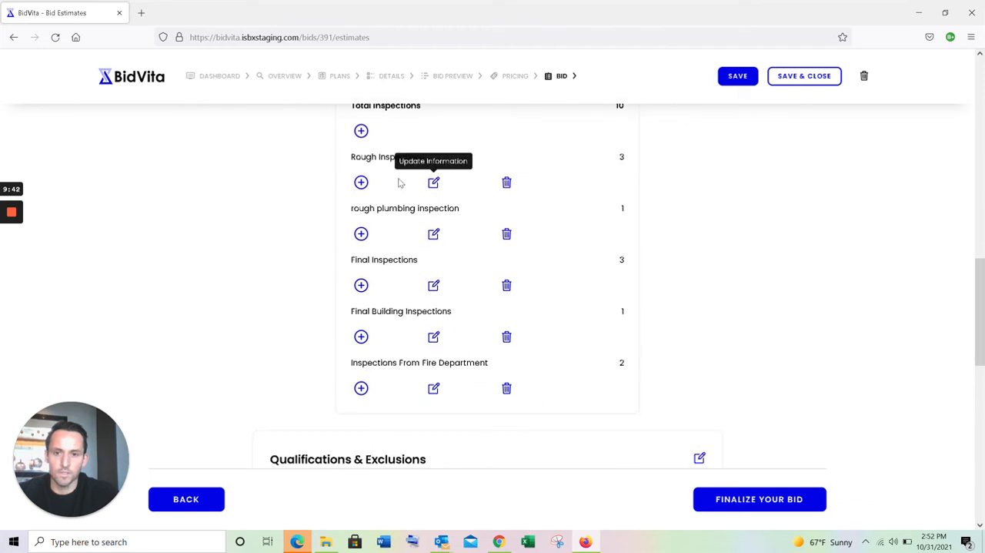
triple_click(469, 208)
left_click(472, 207)
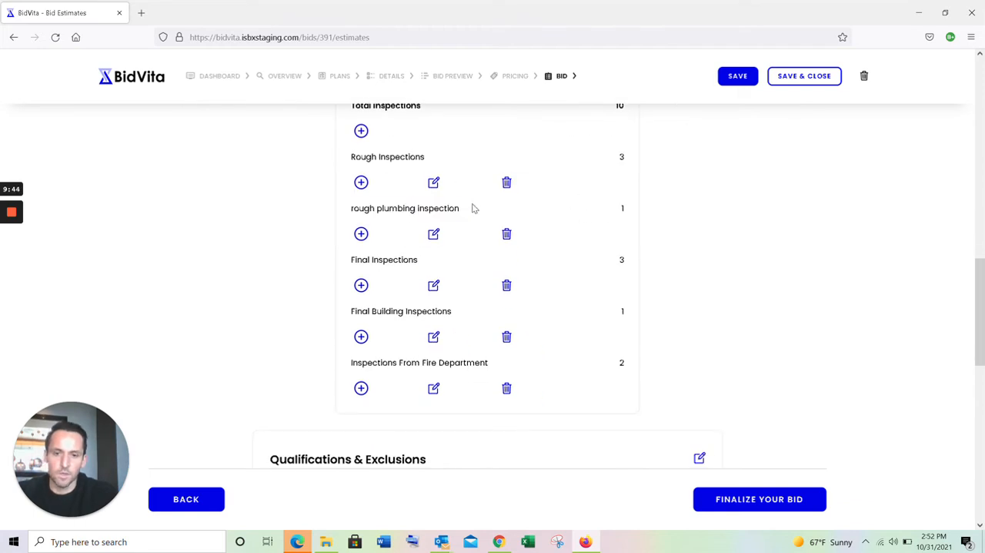
scroll(479, 245, "down", 2)
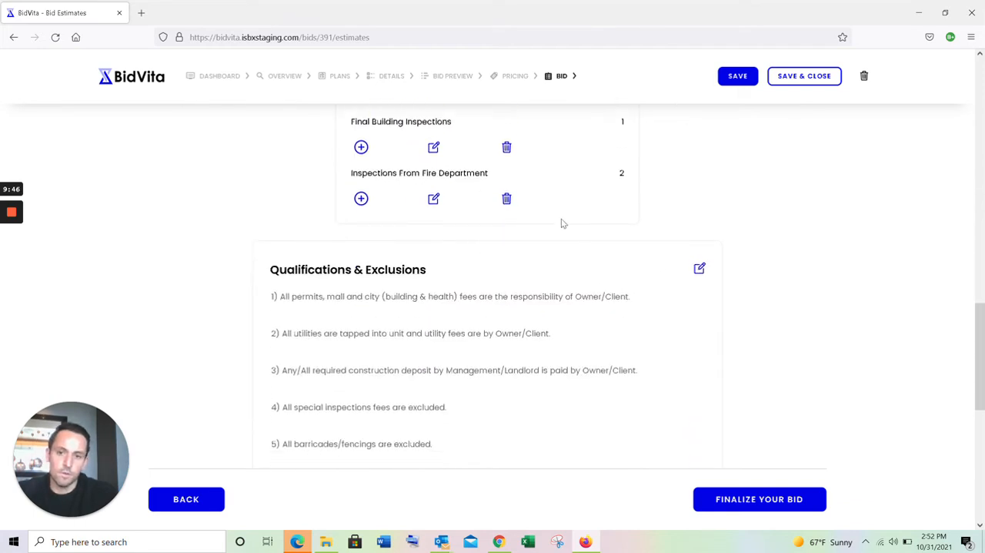
scroll(635, 293, "down", 2)
scroll(635, 292, "down", 5)
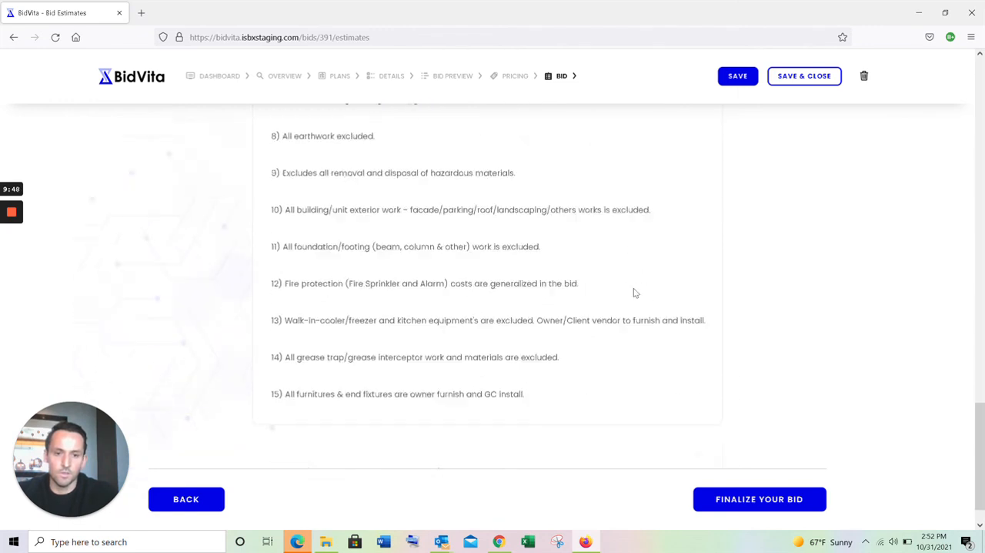
scroll(638, 326, "up", 10)
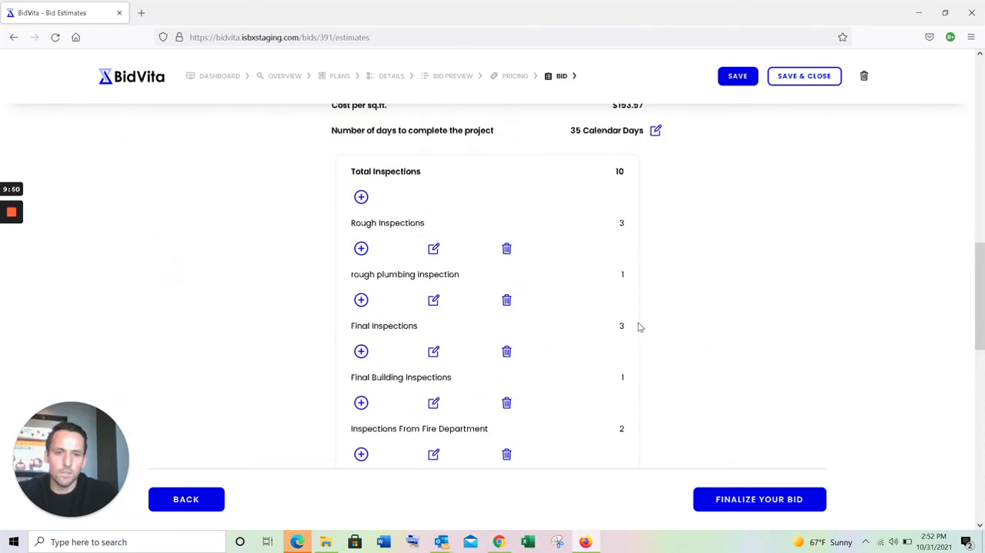
- Finalize the bid, export the proposal as a PDF and open it in Firefox
left_click(748, 498)
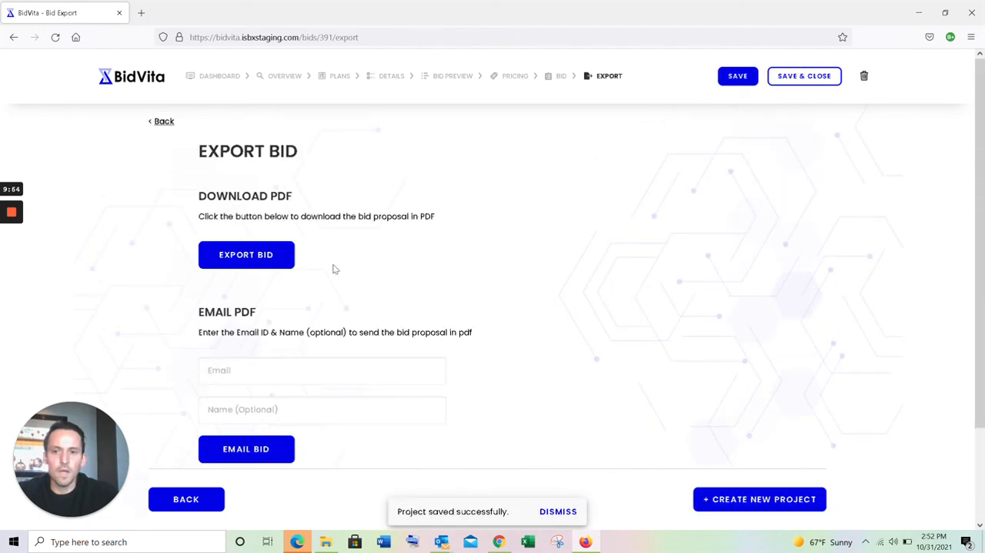
left_click(282, 262)
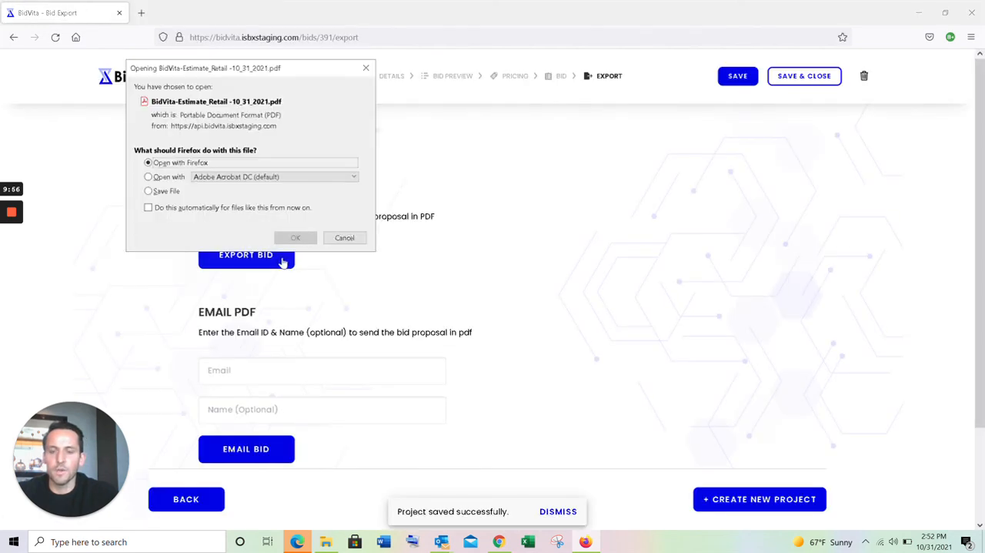
left_click(297, 238)
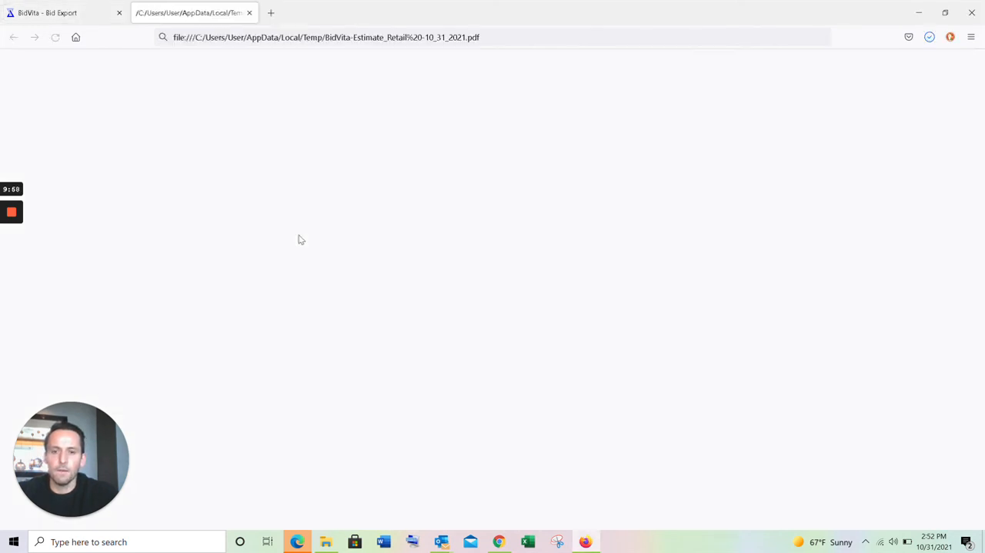
- Review the PDF proposal's cover page and its division cost table down to the project cost total
scroll(431, 330, "down", 3)
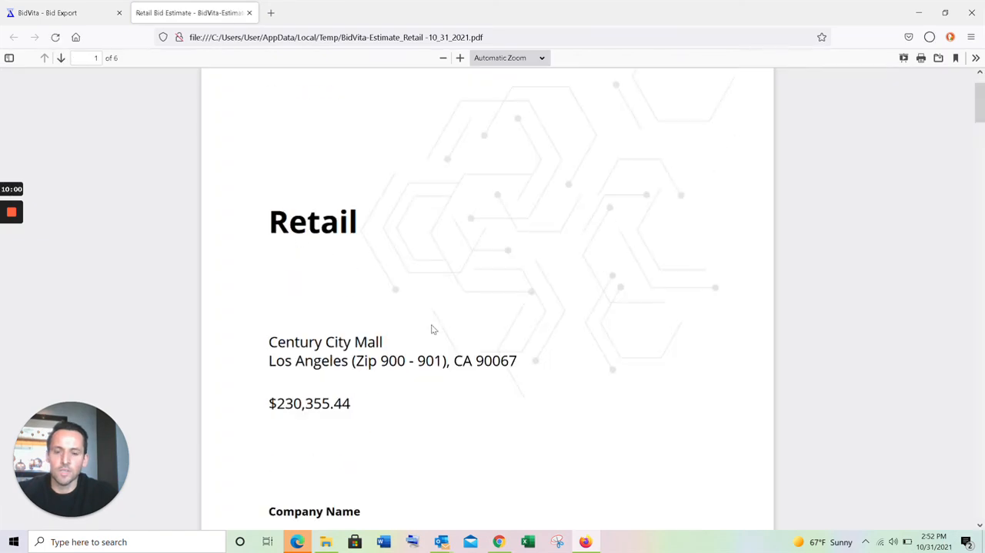
scroll(432, 329, "down", 15)
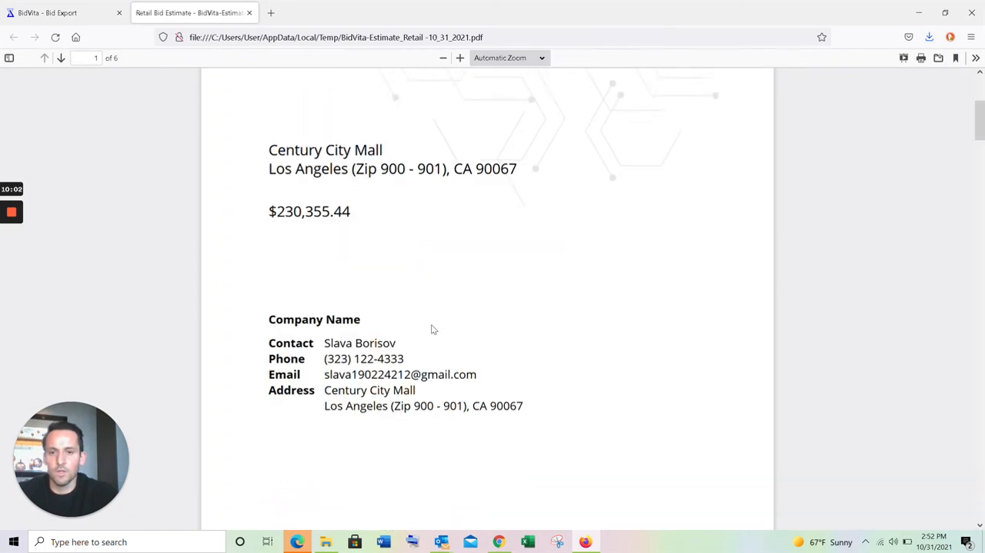
scroll(434, 328, "down", 1)
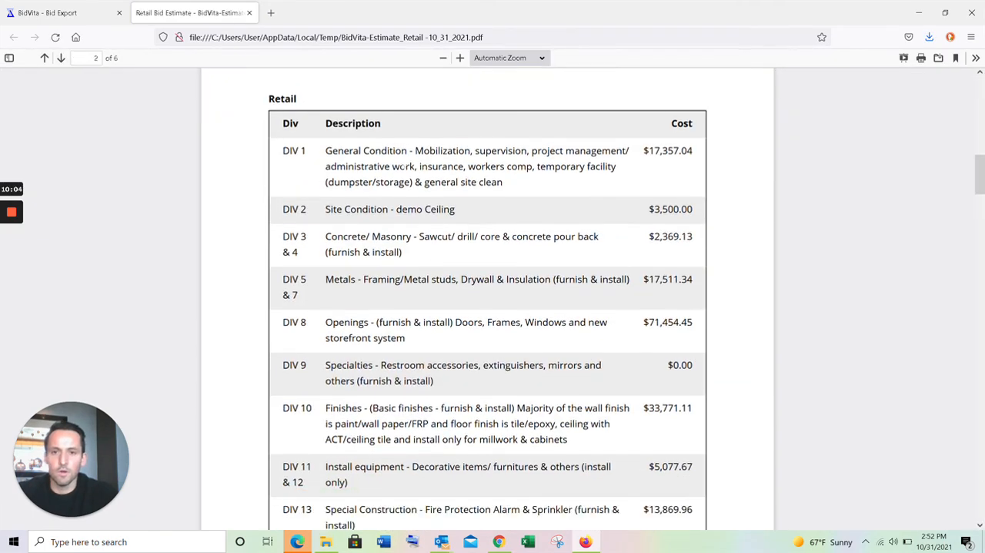
scroll(442, 291, "down", 1)
left_click_drag(397, 174, 460, 187)
left_click(461, 182)
left_click_drag(399, 174, 515, 181)
left_click(515, 180)
left_click_drag(700, 176, 655, 171)
left_click(655, 172)
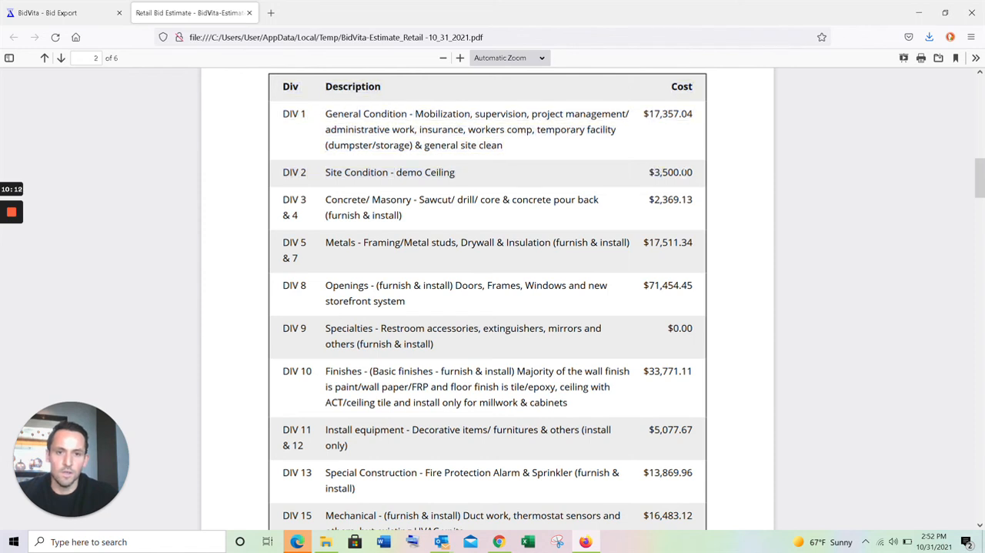
scroll(592, 217, "down", 3)
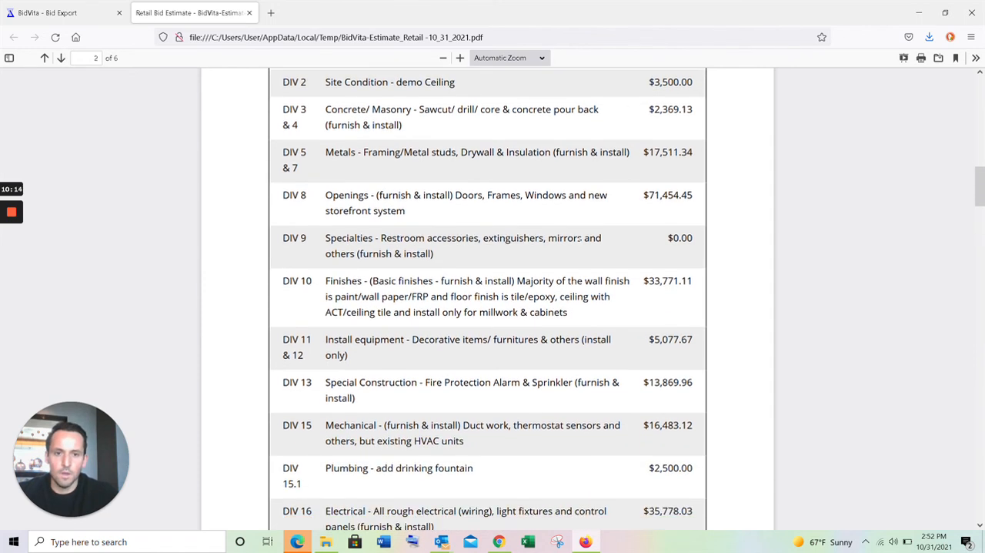
scroll(514, 264, "down", 3)
left_click_drag(349, 267, 639, 280)
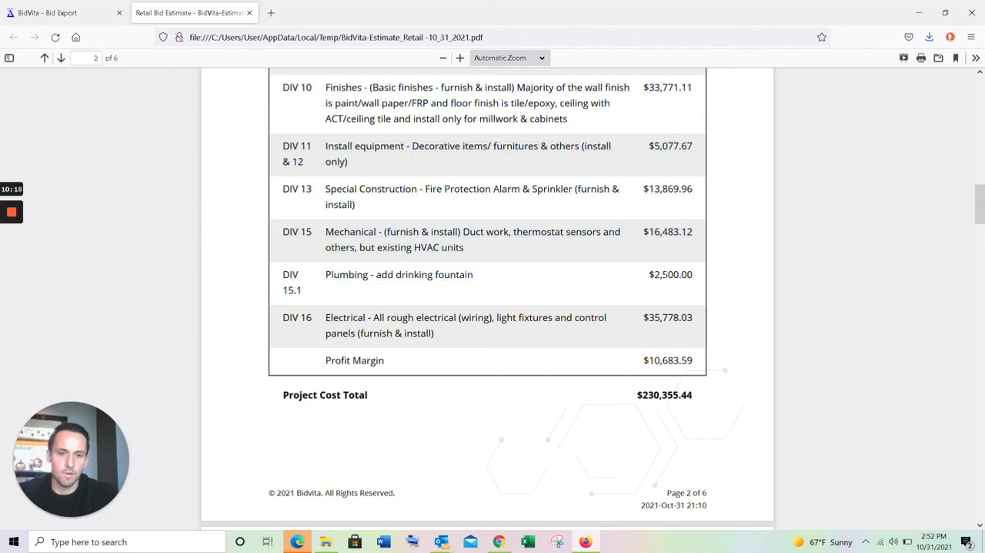
scroll(678, 226, "down", 5)
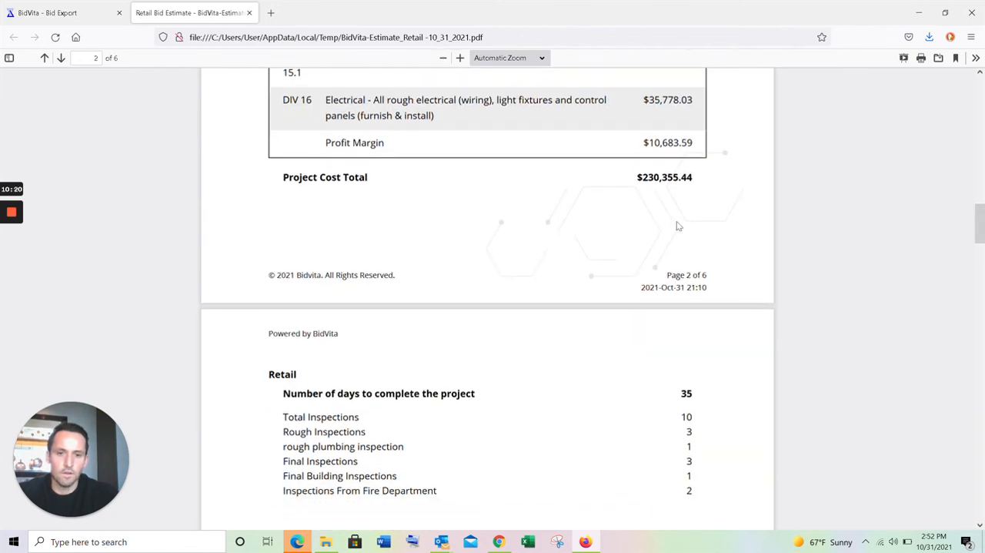
- Examine the project duration, the rough plumbing inspection line and the total inspections in the proposal
scroll(677, 225, "down", 2)
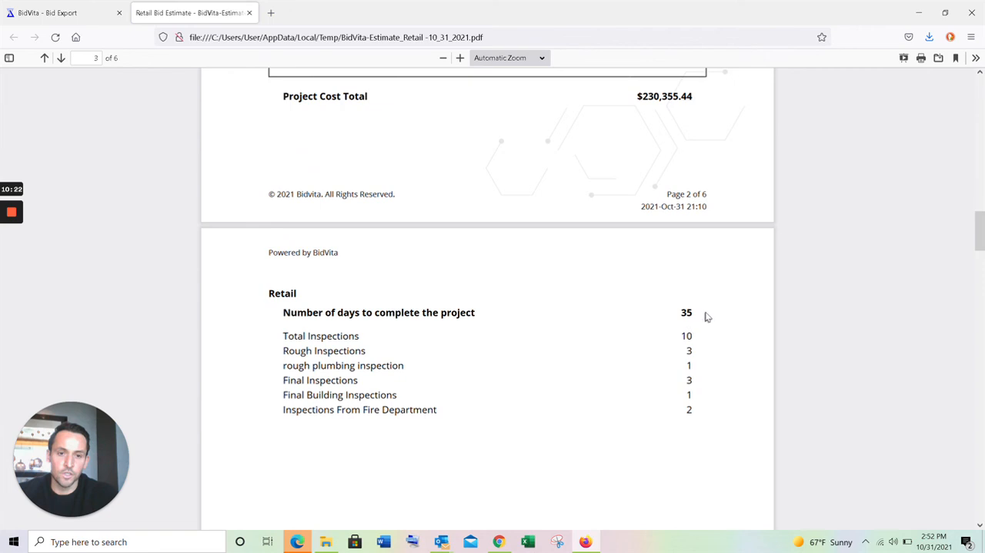
scroll(669, 374, "down", 2)
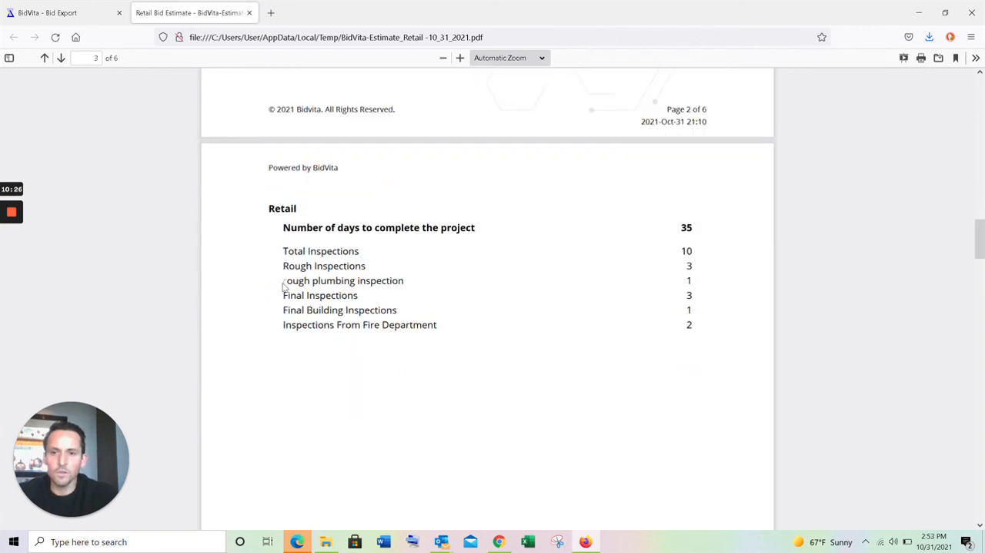
mouse_move(280, 284)
left_mouse_down()
mouse_move(397, 297)
mouse_move(271, 290)
mouse_move(288, 289)
left_mouse_up()
left_click(400, 294)
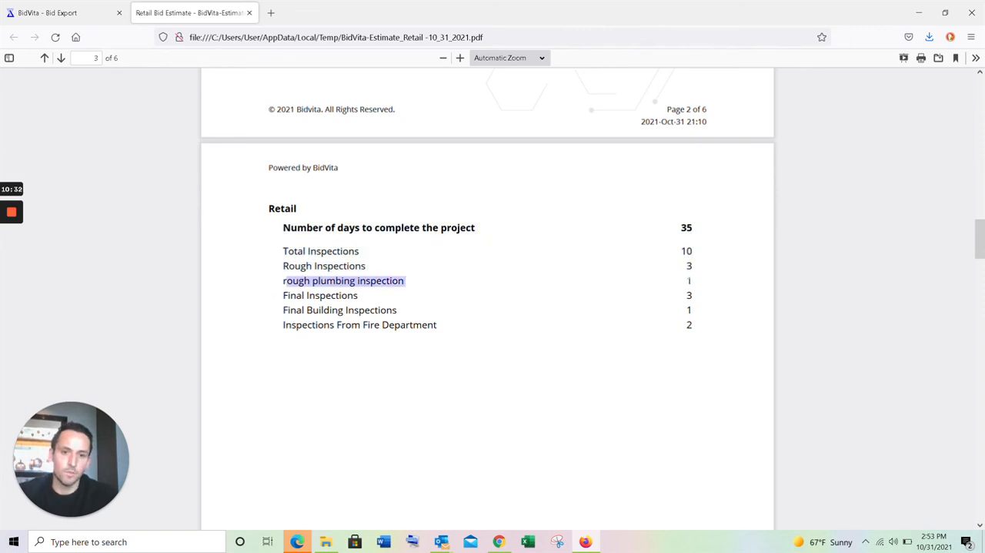
left_click(689, 282)
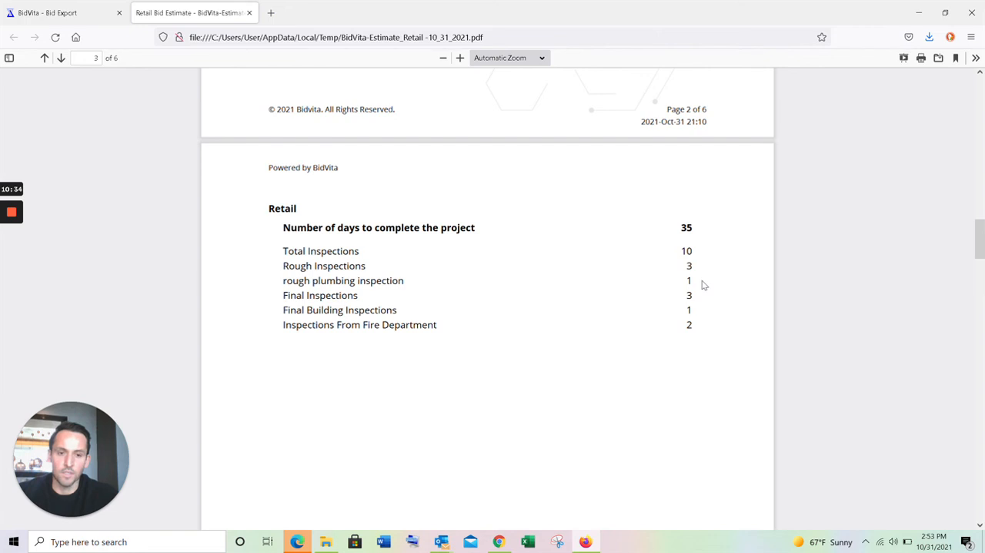
left_click(696, 251)
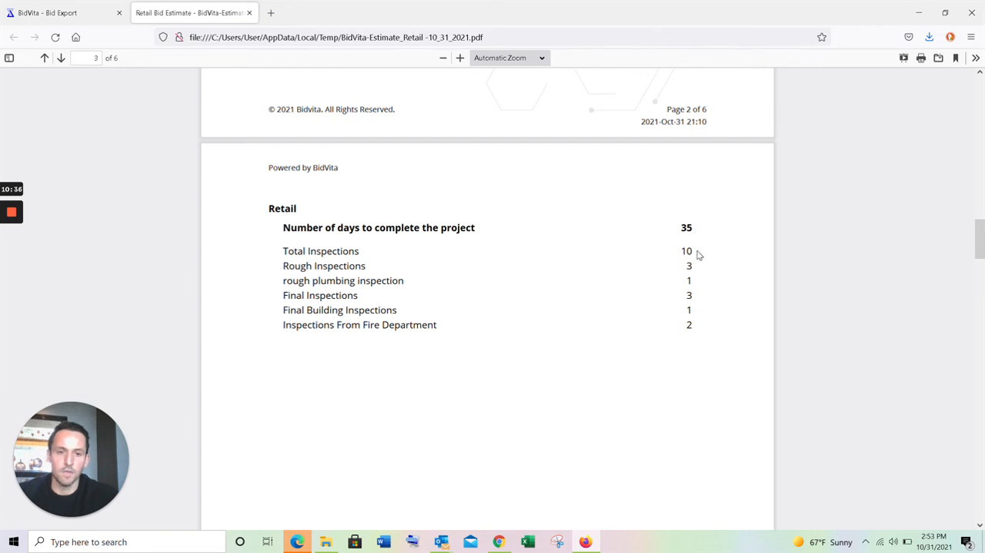
- Look through the remaining proposal pages, including the closing text and signature block
scroll(517, 341, "down", 10)
scroll(559, 326, "down", 2)
scroll(560, 327, "down", 10)
scroll(560, 327, "down", 10)
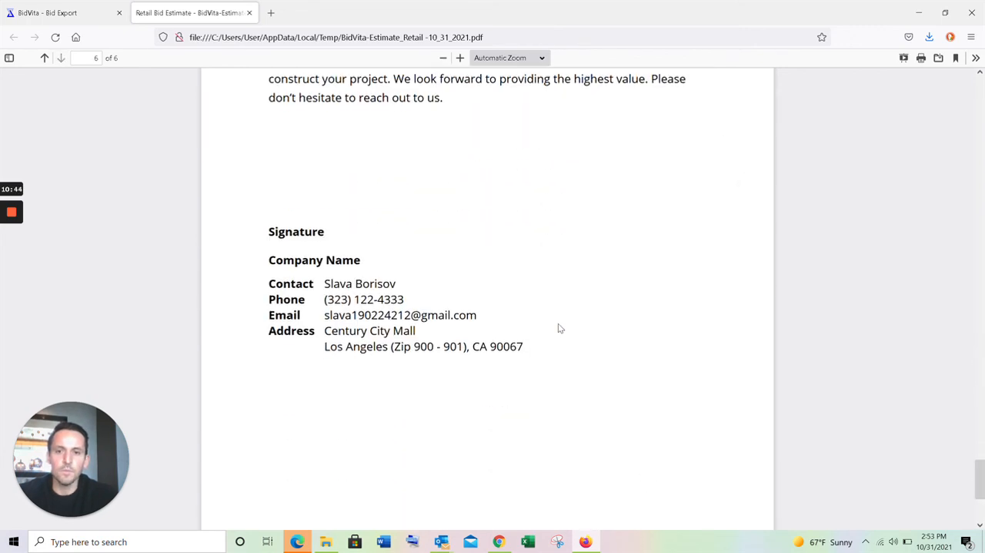
scroll(559, 328, "up", 2)
scroll(512, 293, "down", 4)
scroll(502, 305, "up", 4)
scroll(465, 266, "up", 15)
- Return to the bid export page and enter the recipient's email address for emailing the PDF
left_click(69, 12)
left_click(272, 359)
type("slav")
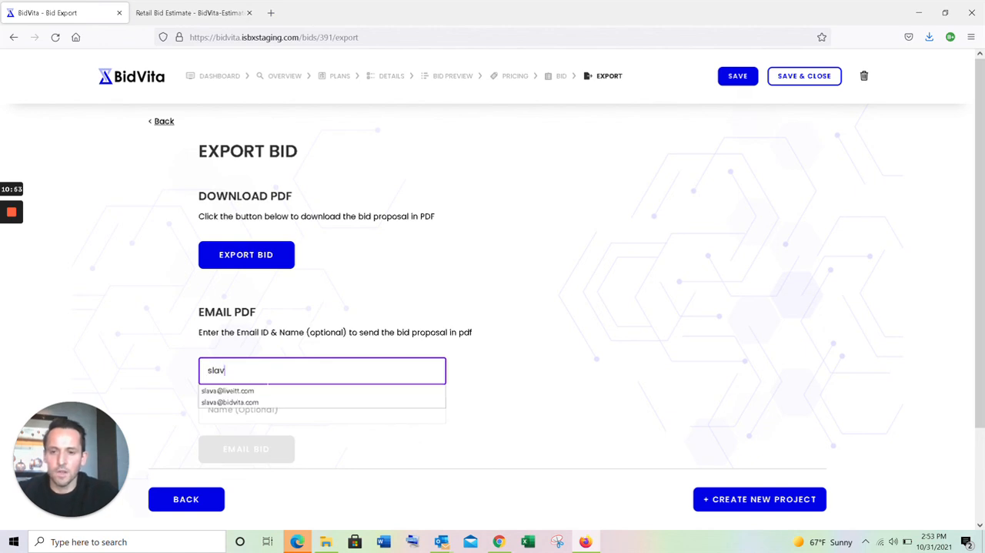
left_click(264, 402)
- Enter the recipient's full name, email the bid proposal and dismiss the sent confirmation
left_click(266, 408)
type("Slv")
key("BackSpace")
key("BackSpace")
key("BackSpace")
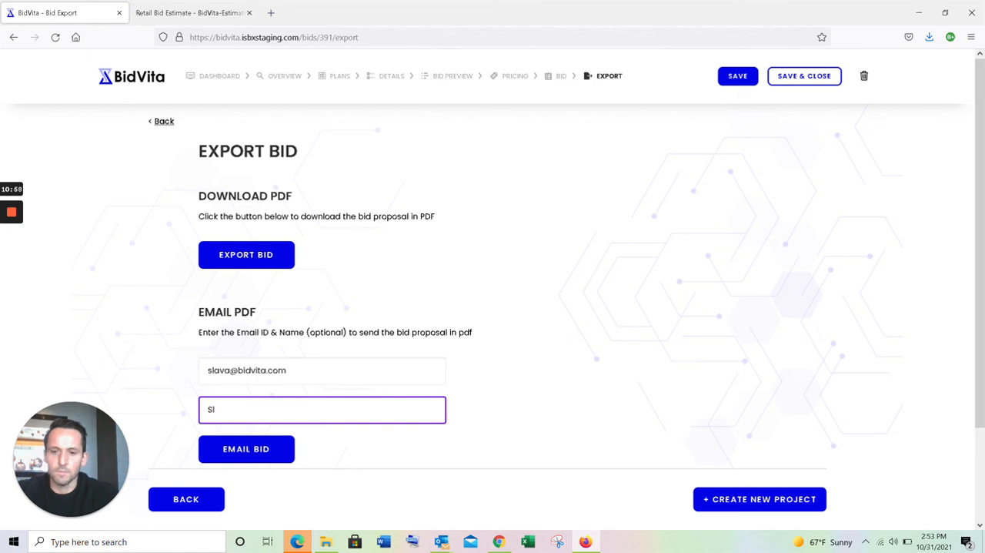
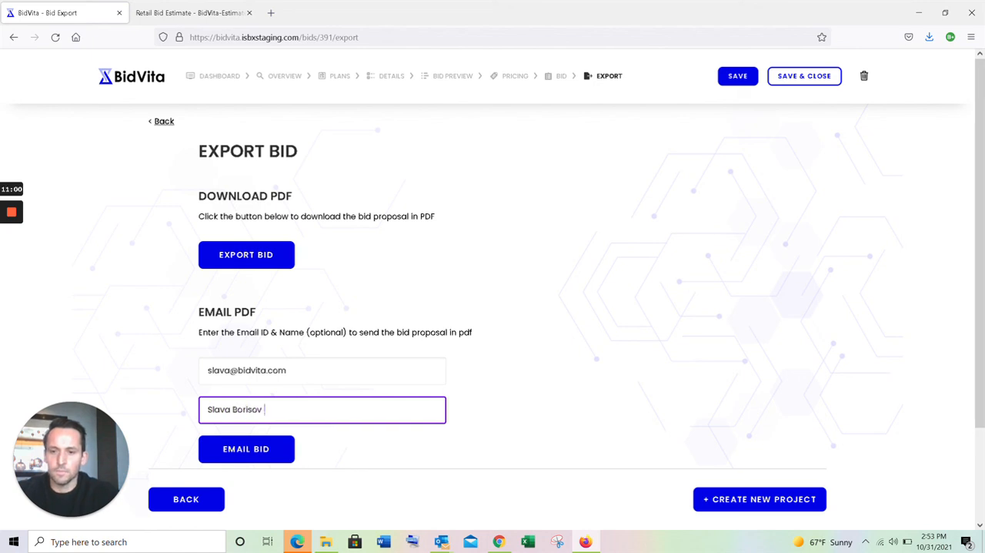
left_click(257, 455)
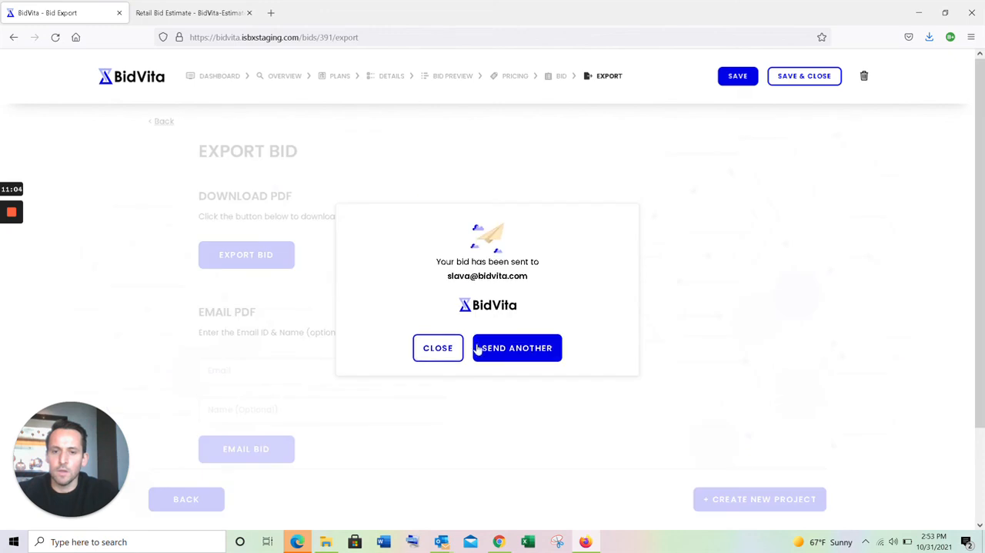
left_click(431, 349)
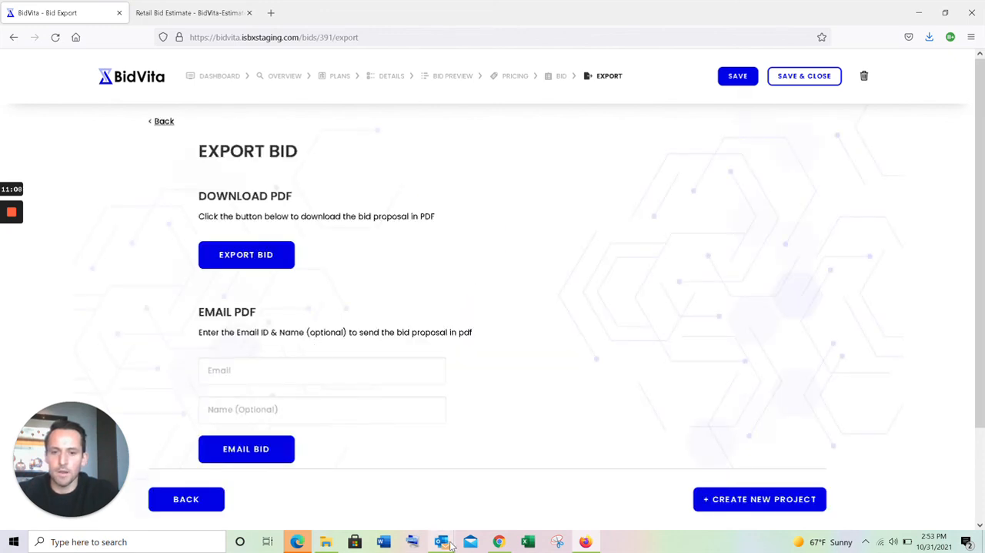
- Switch to Outlook and open the "BidVita - Estimate PDF" message in the BidVita account's inbox
mouse_move(453, 543)
left_click(407, 451)
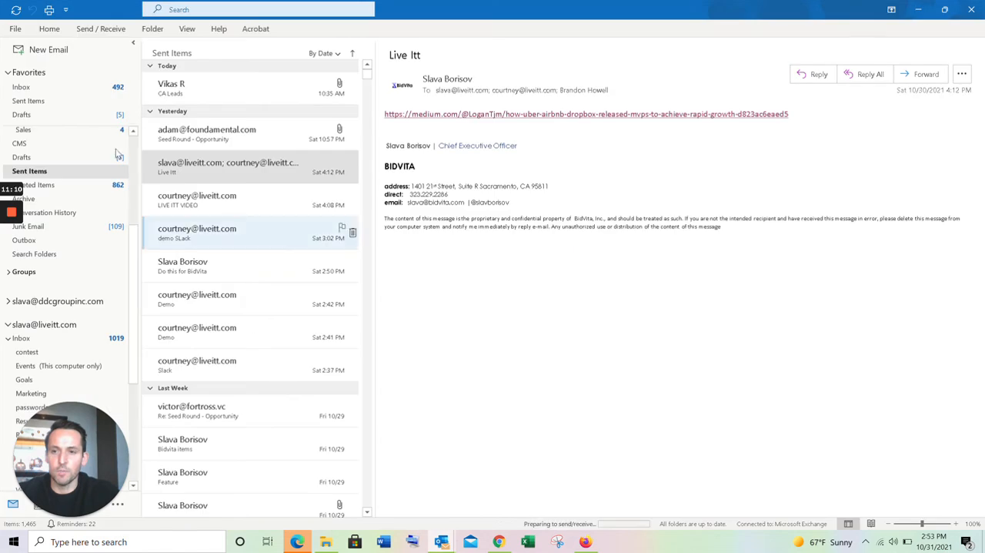
scroll(67, 245, "up", 2)
scroll(69, 246, "up", 4)
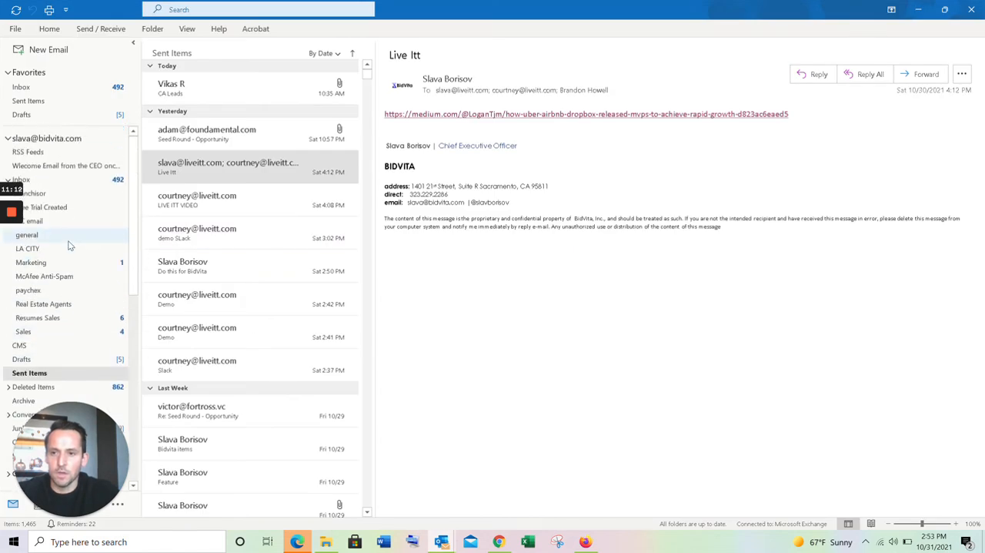
left_click(92, 184)
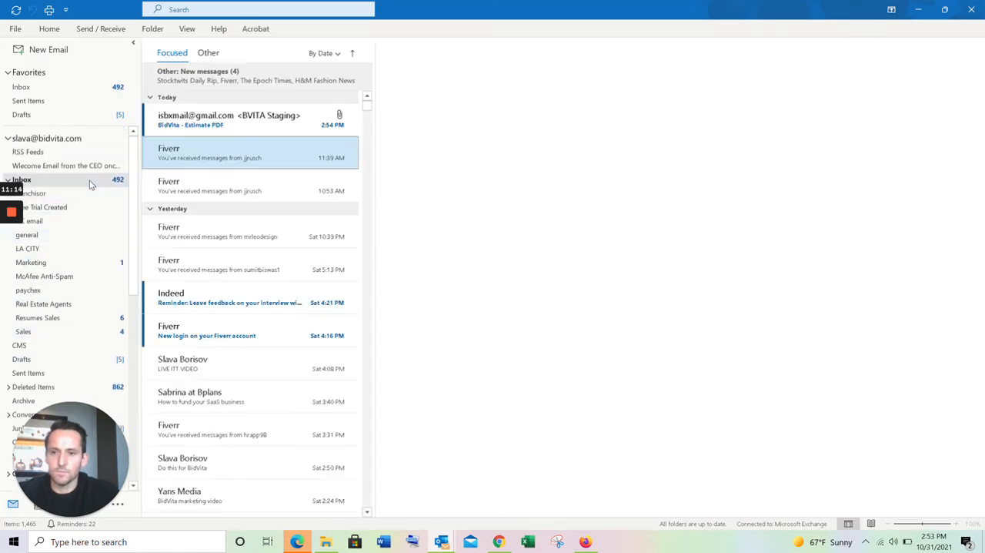
left_click(216, 130)
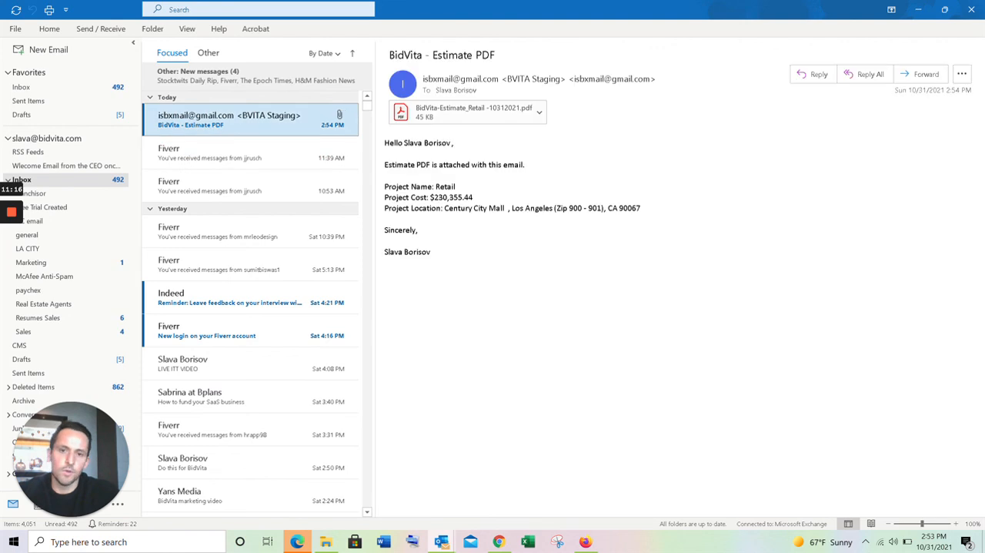
- Check the project details in the email, view the attached PDF estimate in Acrobat and minimize it
left_click_drag(384, 161, 582, 229)
left_click(581, 229)
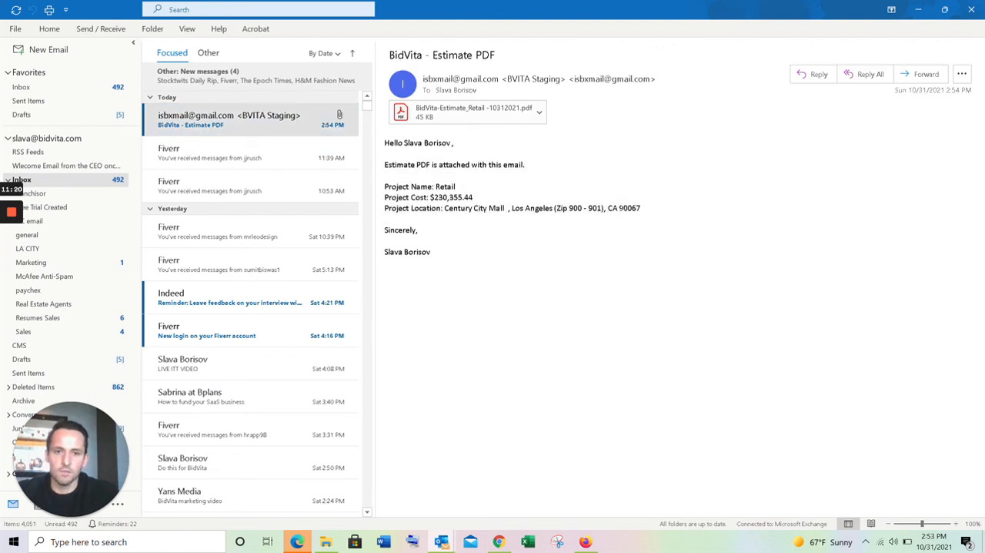
left_click(477, 122)
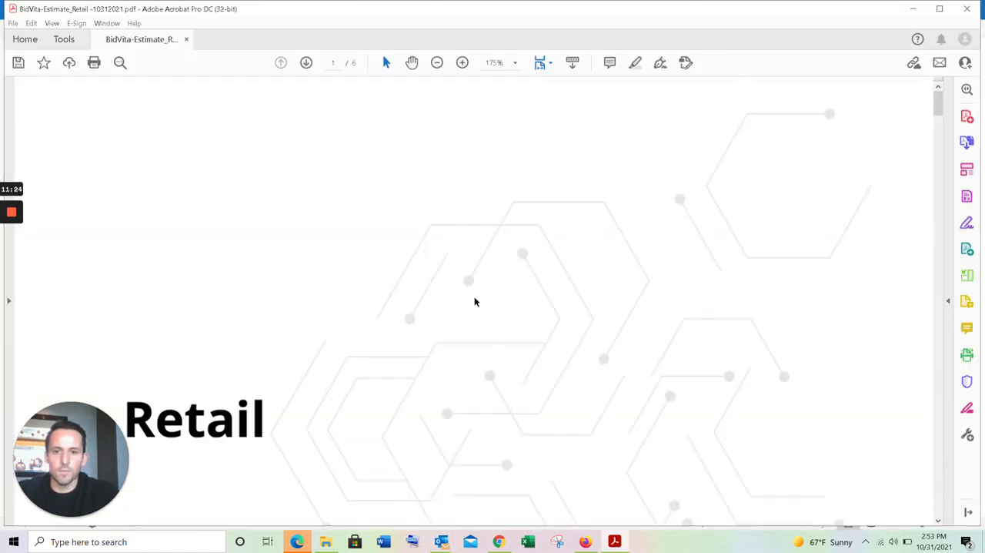
scroll(475, 302, "down", 3)
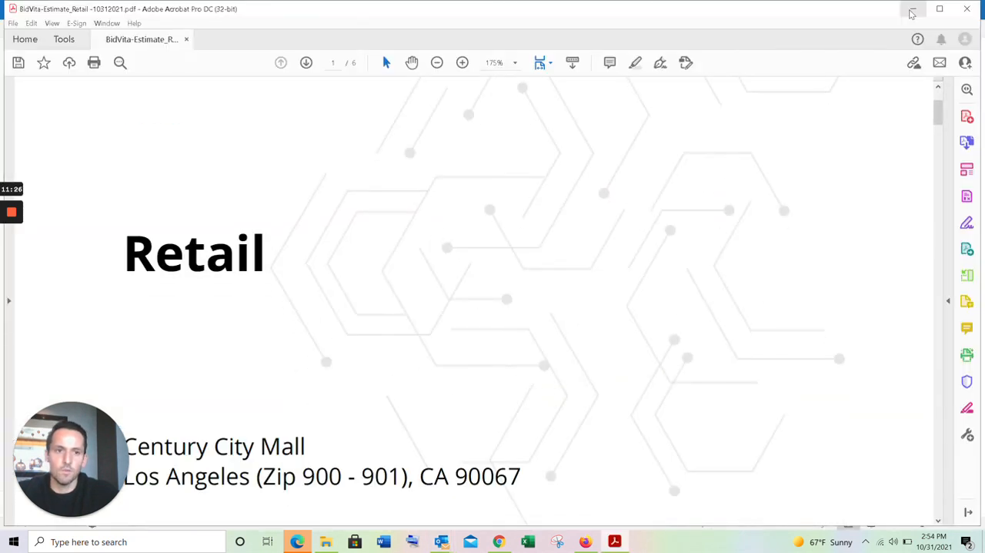
left_click(913, 9)
- Switch back to Firefox, return to the bid's estimates page and look over the divisions down to Electrical
left_click(586, 542)
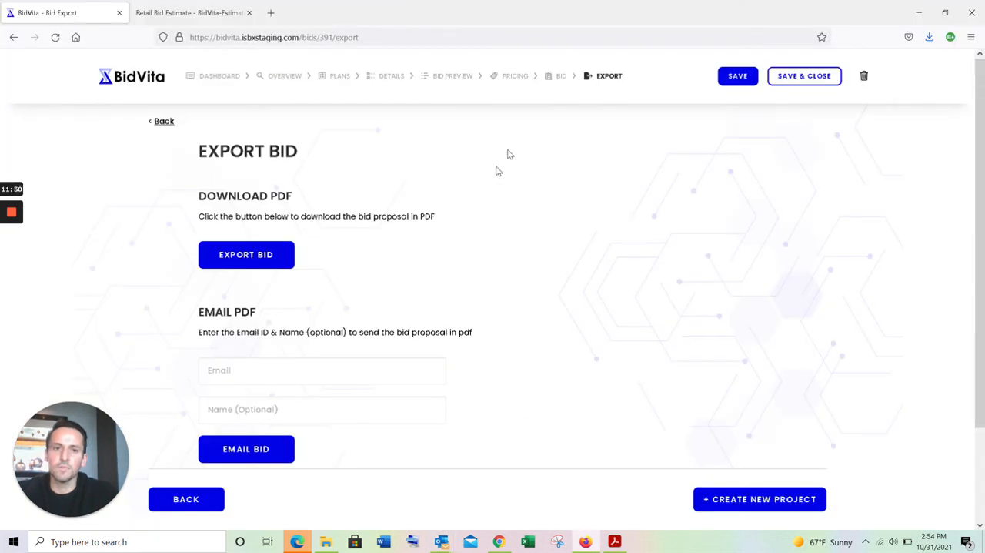
left_click(560, 77)
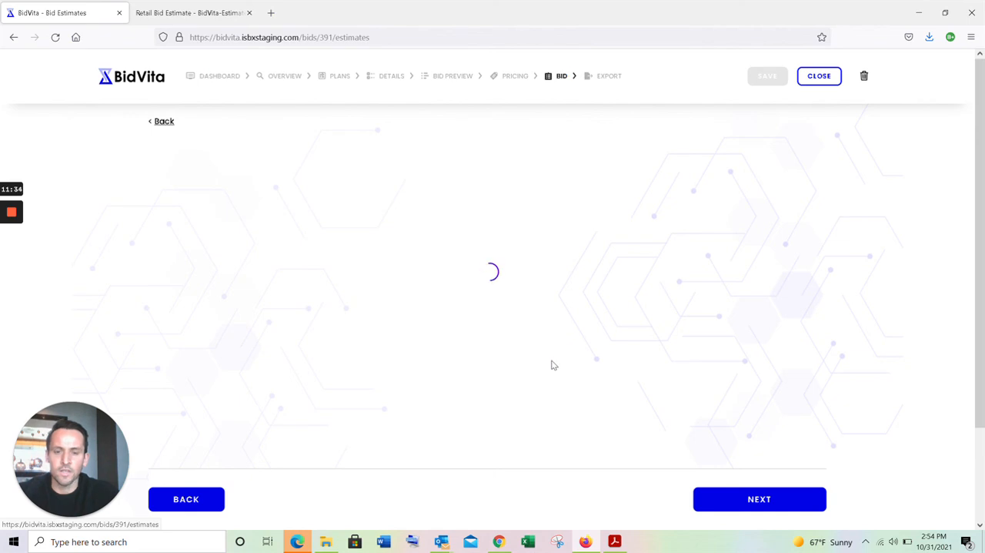
scroll(551, 365, "down", 3)
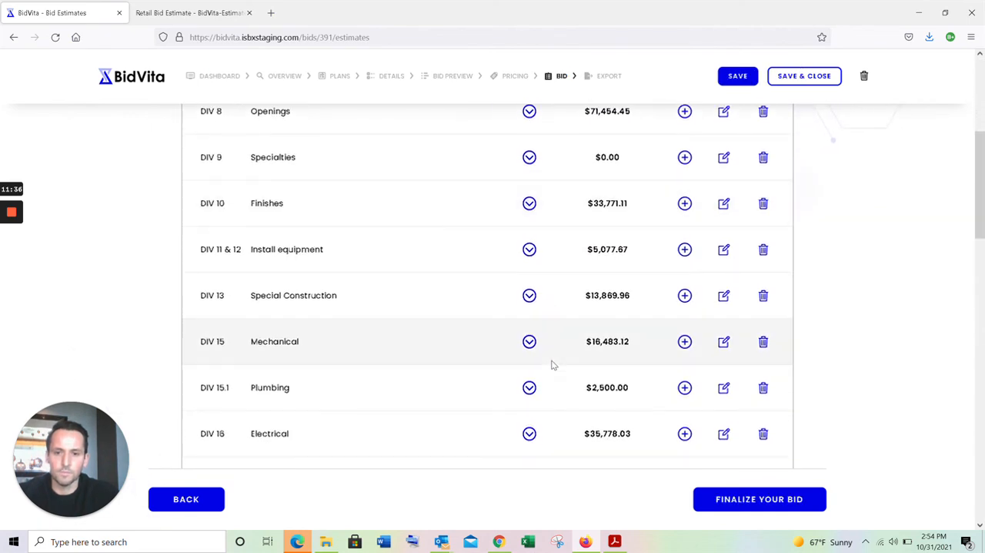
scroll(551, 365, "down", 1)
scroll(551, 365, "up", 1)
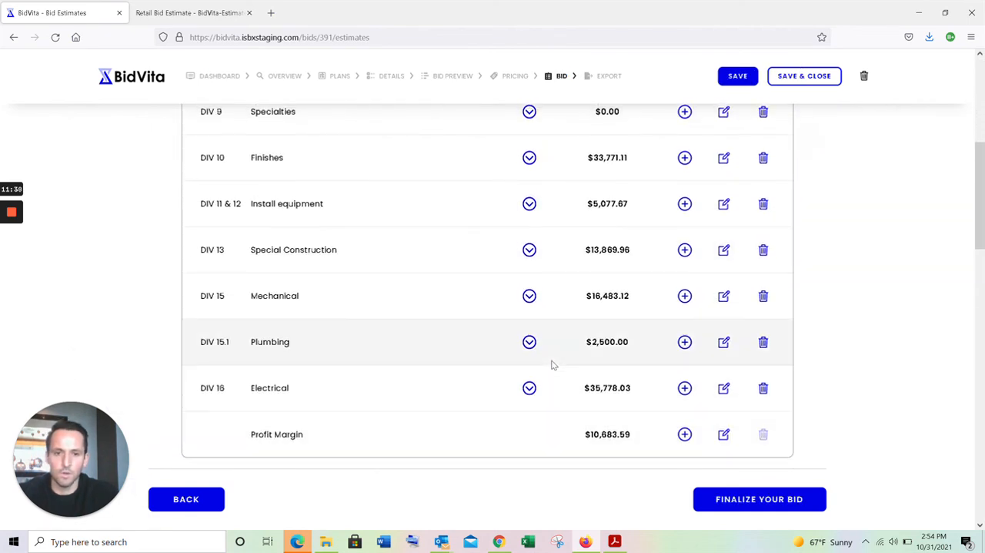
scroll(551, 365, "down", 1)
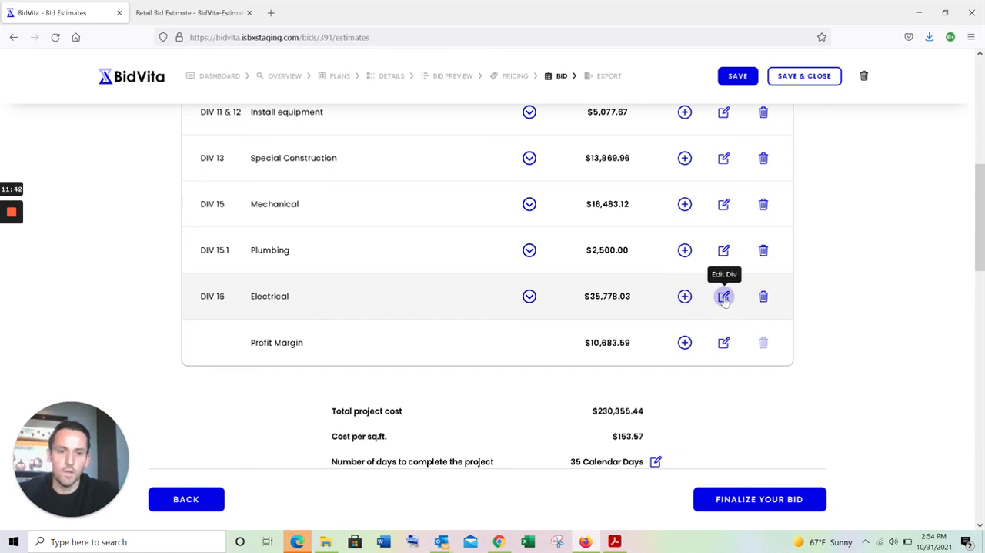
- Replace the DIV 16 Electrical description with "owner provide lights install only"
left_click(724, 298)
scroll(661, 388, "down", 2)
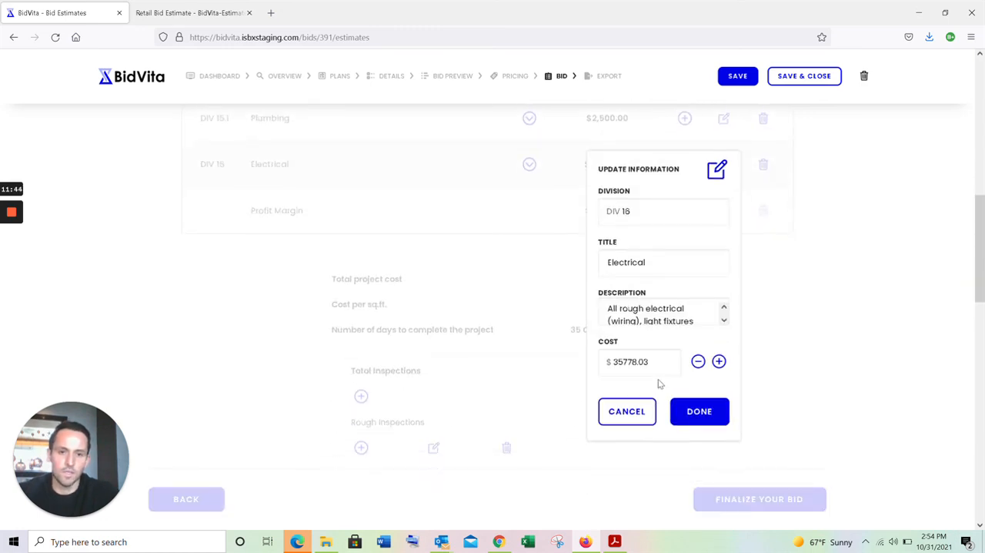
left_click_drag(609, 309, 719, 331)
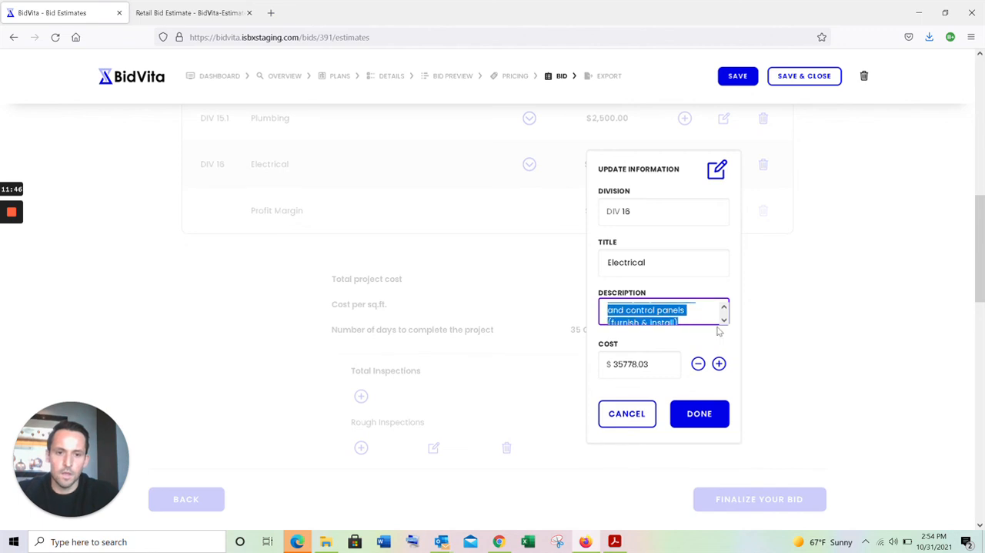
key("BackSpace")
type("l")
key("BackSpace")
type("lighting")
key("BackSpace")
key("BackSpace")
key("BackSpace")
key("BackSpace")
key("BackSpace")
key("BackSpace")
type("owner pro")
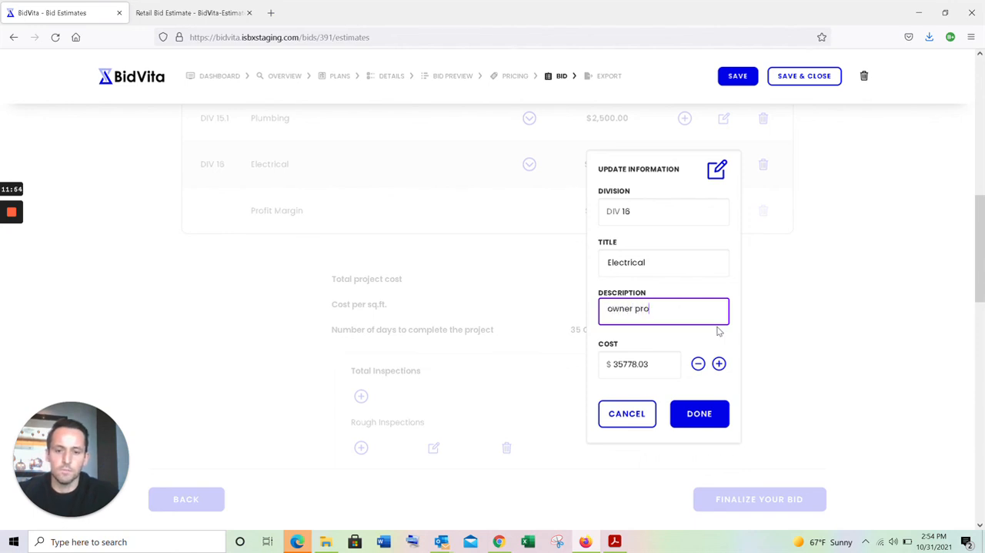
type("vide lighgt")
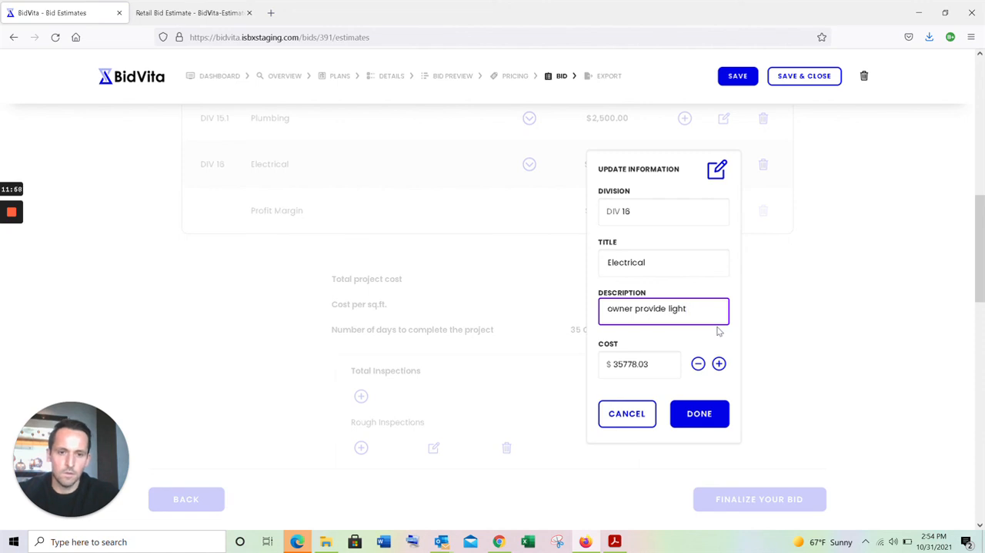
type("nstall only")
- Set the DIV 16 Electrical cost to $21,000 and apply the division update
left_click(654, 364)
left_click_drag(636, 364, 609, 364)
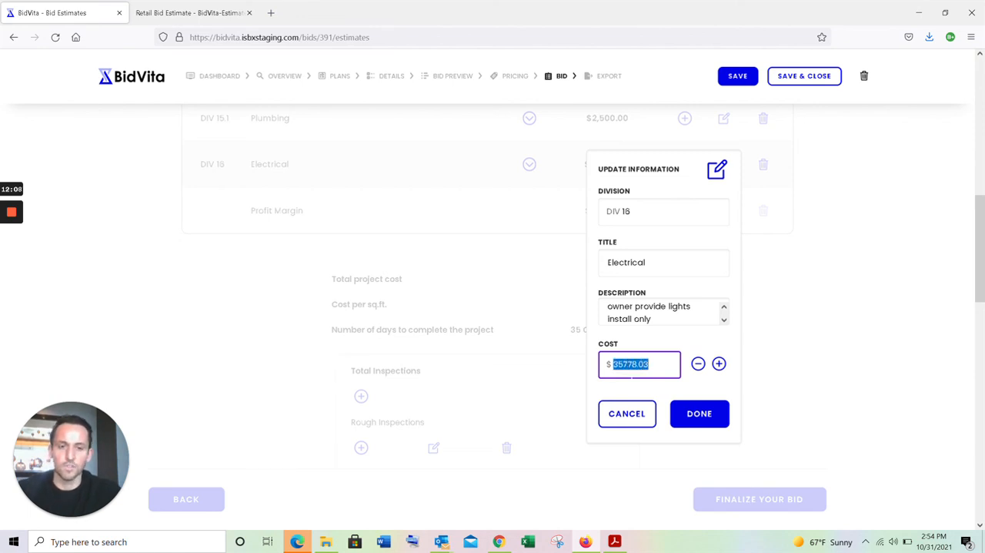
type("21,000")
left_click(718, 416)
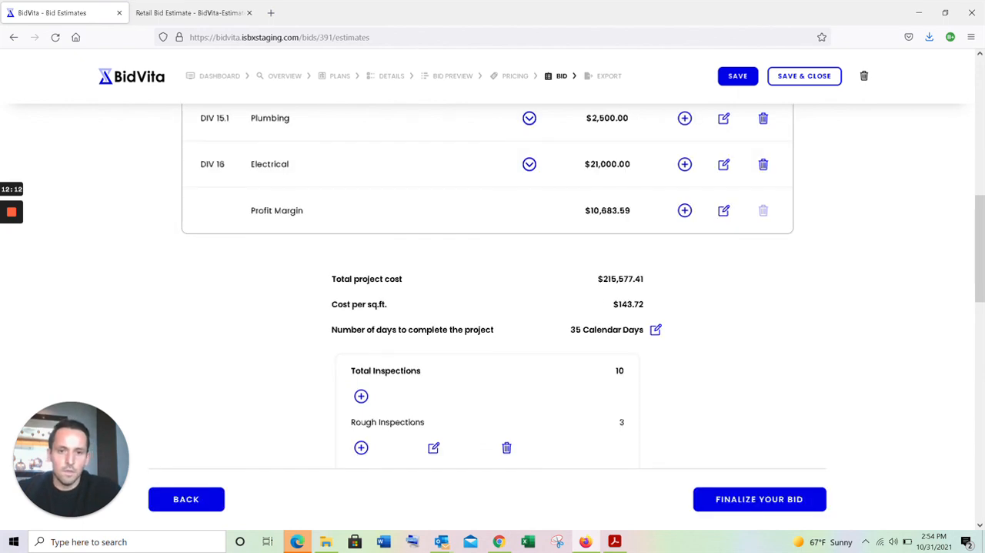
- Expand the DIV 16 Electrical row and check its description
scroll(598, 299, "up", 2)
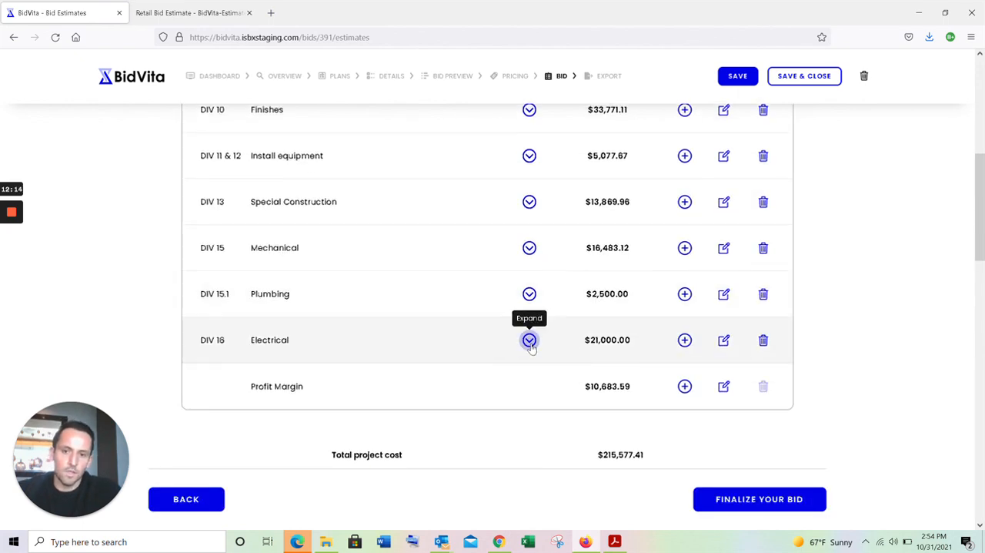
left_click(530, 340)
scroll(531, 347, "down", 1)
left_click_drag(279, 318, 408, 319)
left_click(411, 321)
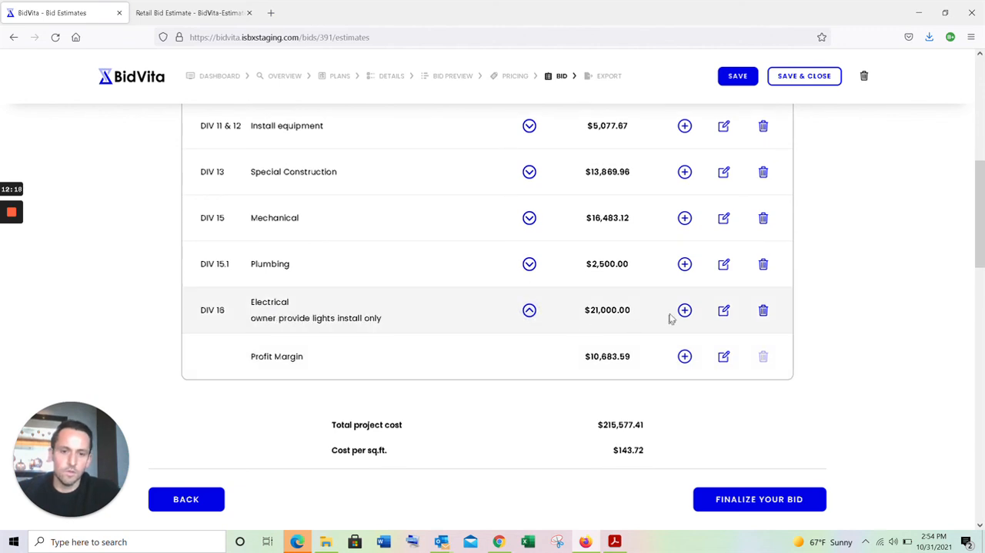
- Review the total project cost, completion days and inspections, and finalize the bid
scroll(621, 303, "down", 2)
left_click_drag(599, 261, 648, 265)
mouse_move(576, 312)
left_mouse_down()
mouse_move(643, 313)
mouse_move(563, 312)
left_mouse_up()
left_click(643, 312)
left_click(562, 312)
scroll(563, 312, "down", 2)
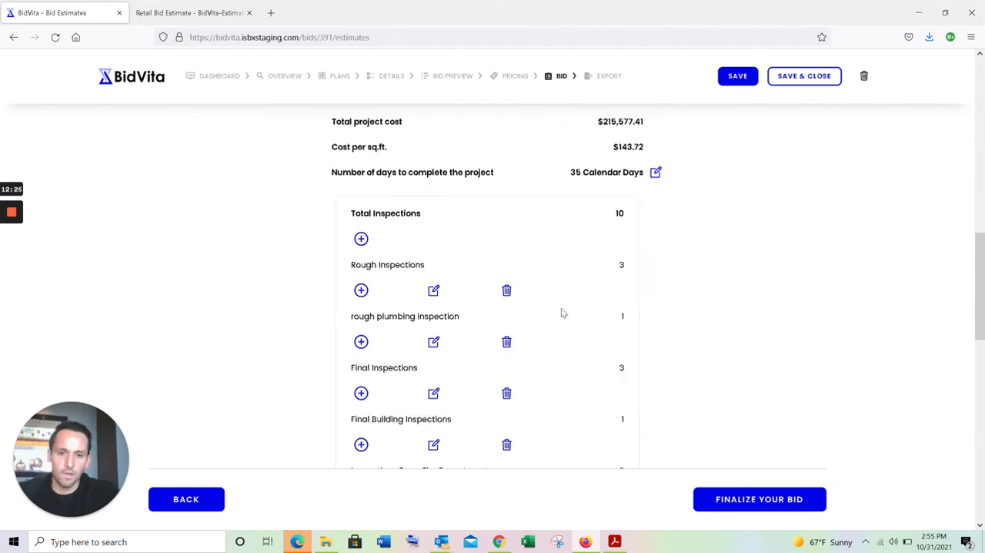
left_click(741, 500)
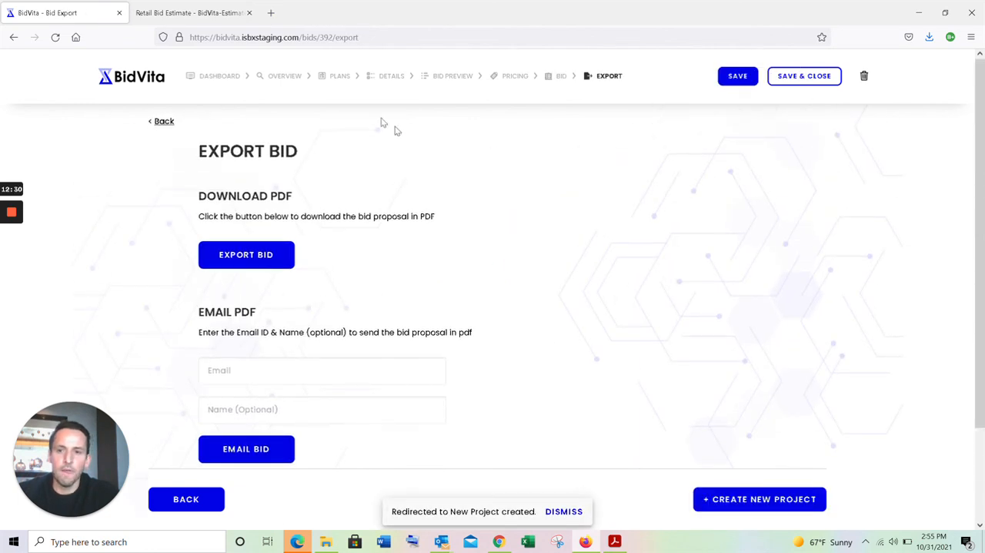
- Go to the My Bids dashboard and compare the Retail - v2 bid with the original Retail bid
left_click(234, 77)
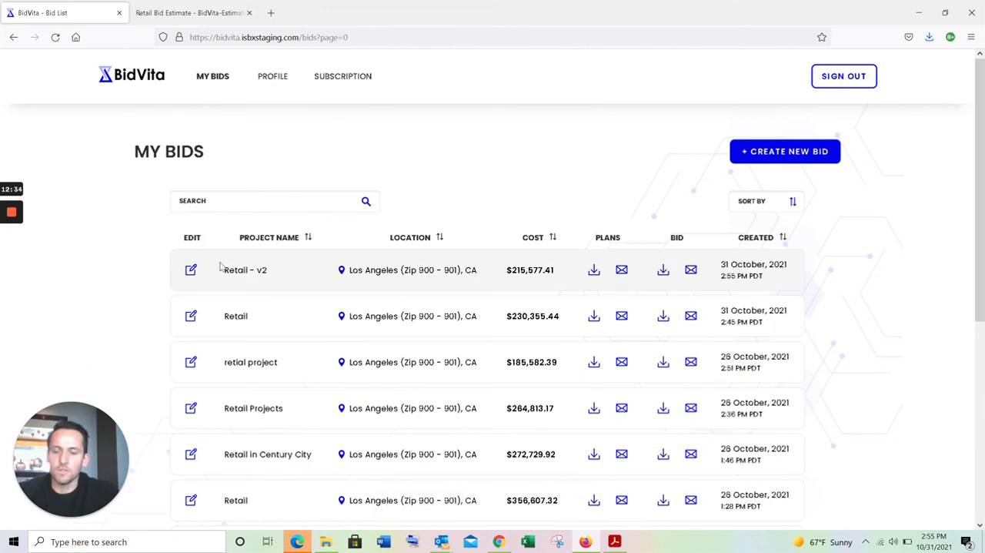
left_click_drag(220, 270, 311, 283)
left_click(310, 284)
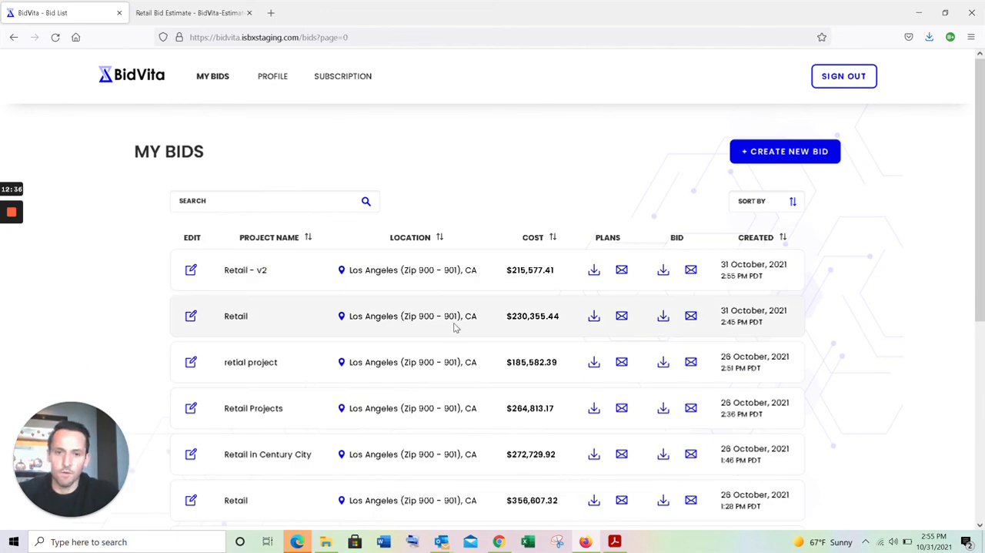
left_click_drag(566, 323, 503, 326)
left_click(514, 317)
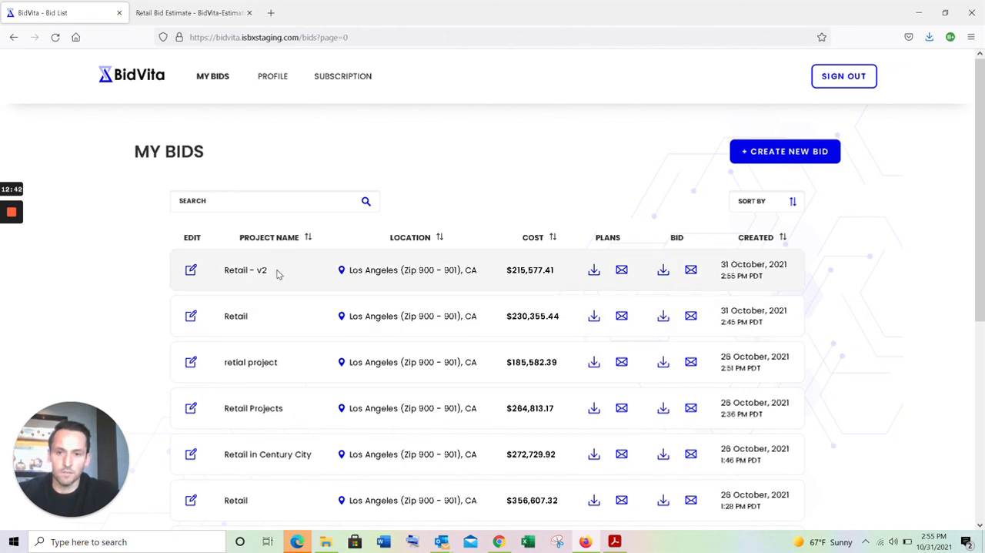
- Download the Retail - v2 bid PDF, open it with Firefox and return to the bid list
left_click(664, 270)
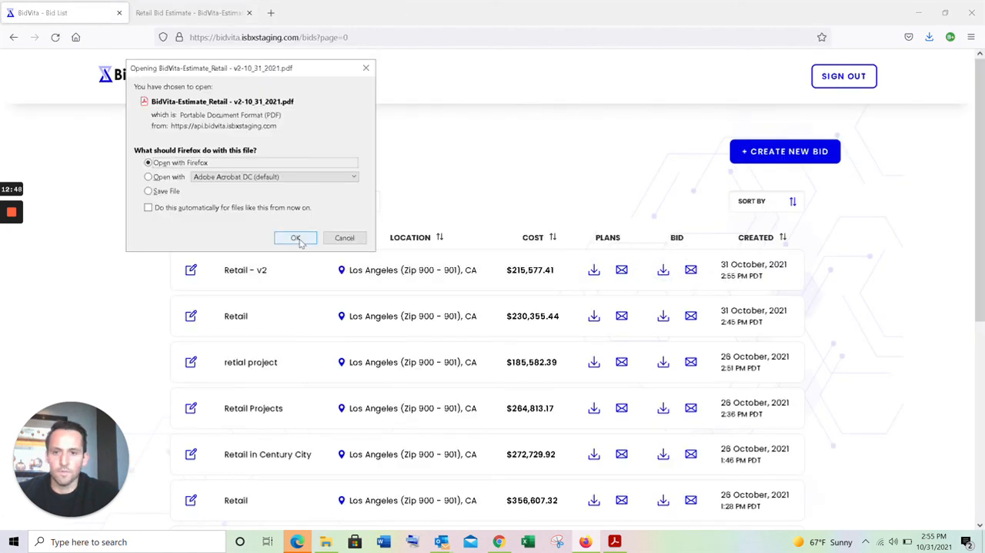
left_click(296, 238)
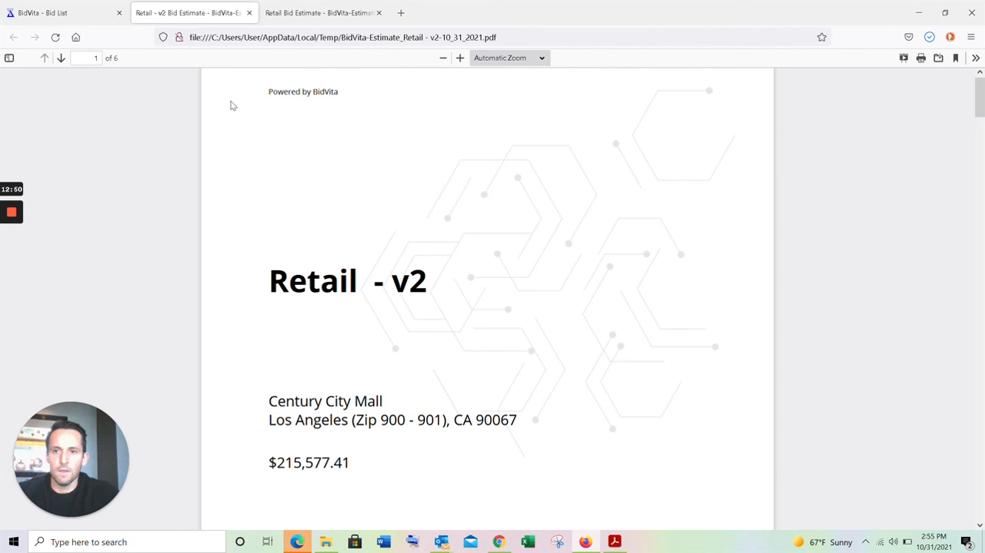
left_click(68, 14)
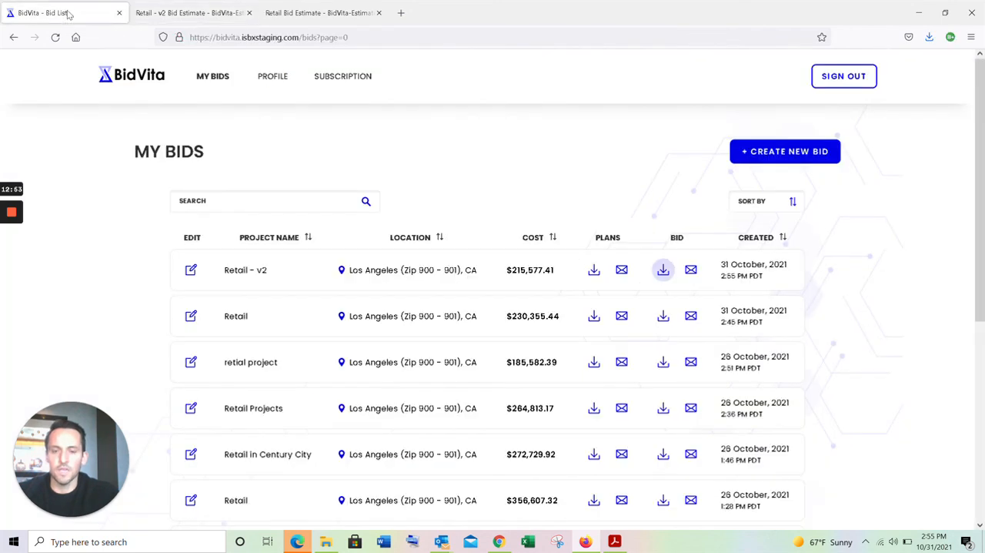
- Email the Retail - v2 bid with the recipient's BidVita e-mail address and full name, and close the sent notice
left_click(691, 270)
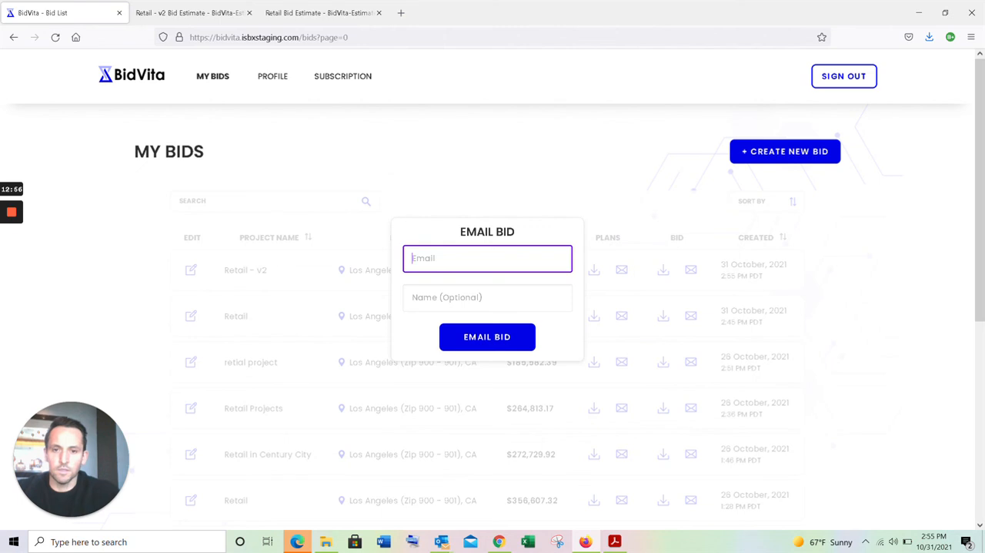
type("slav")
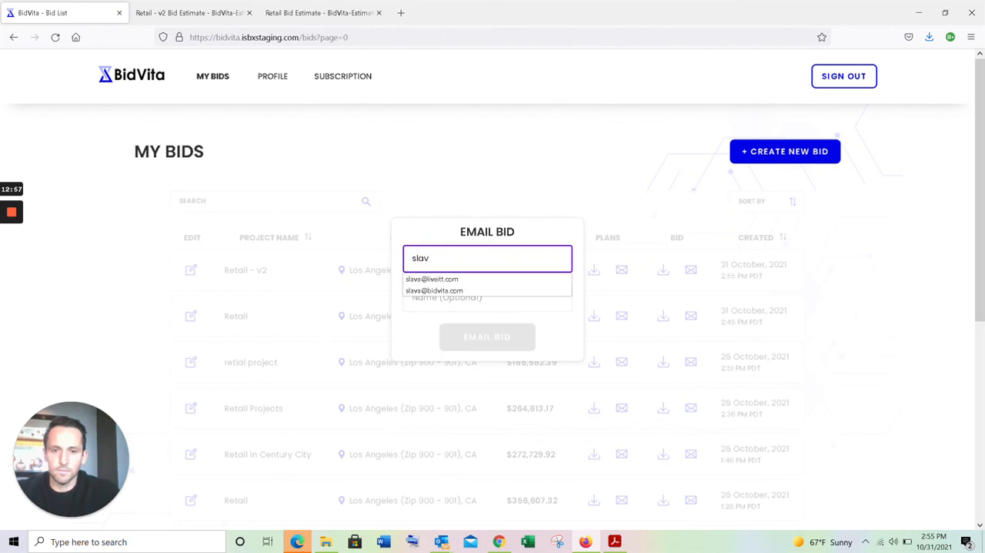
left_click(473, 289)
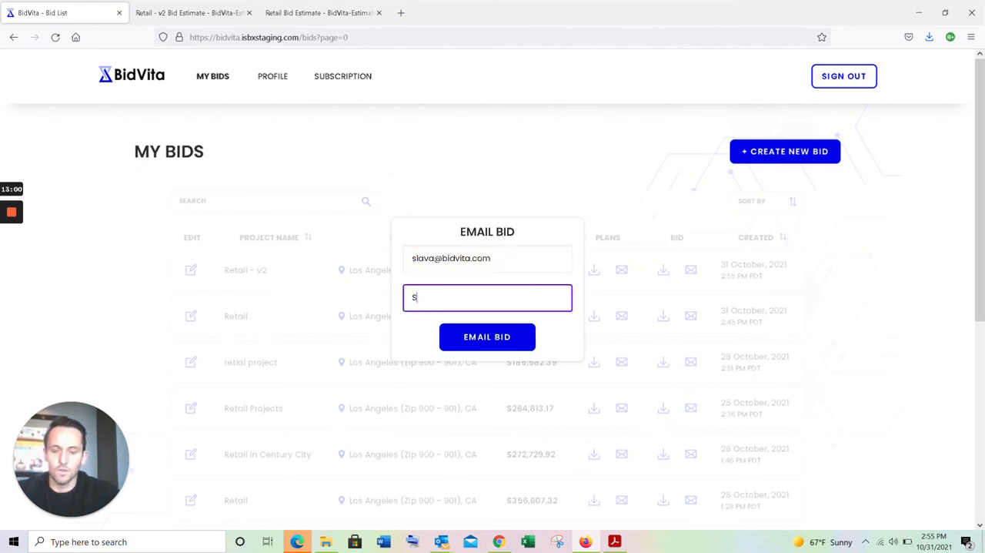
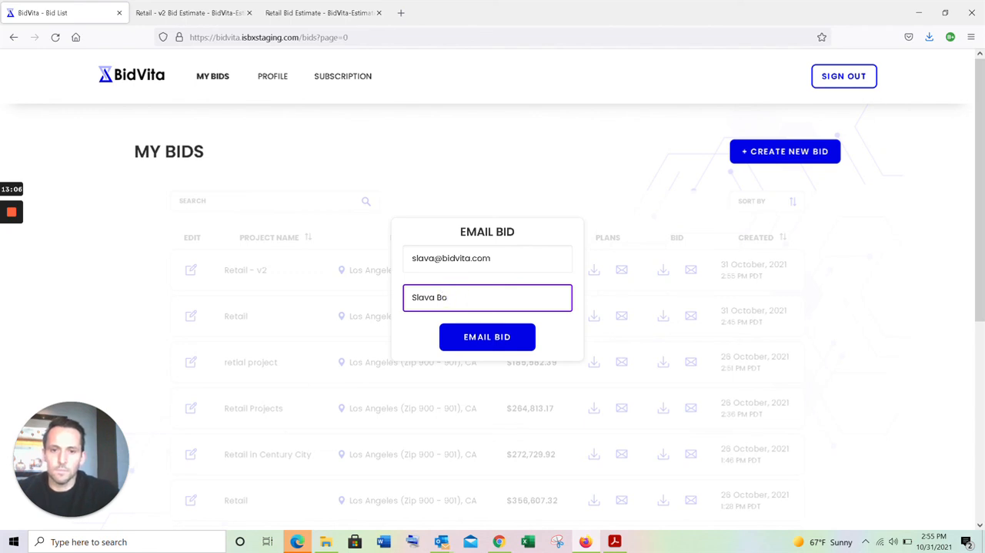
left_click(478, 339)
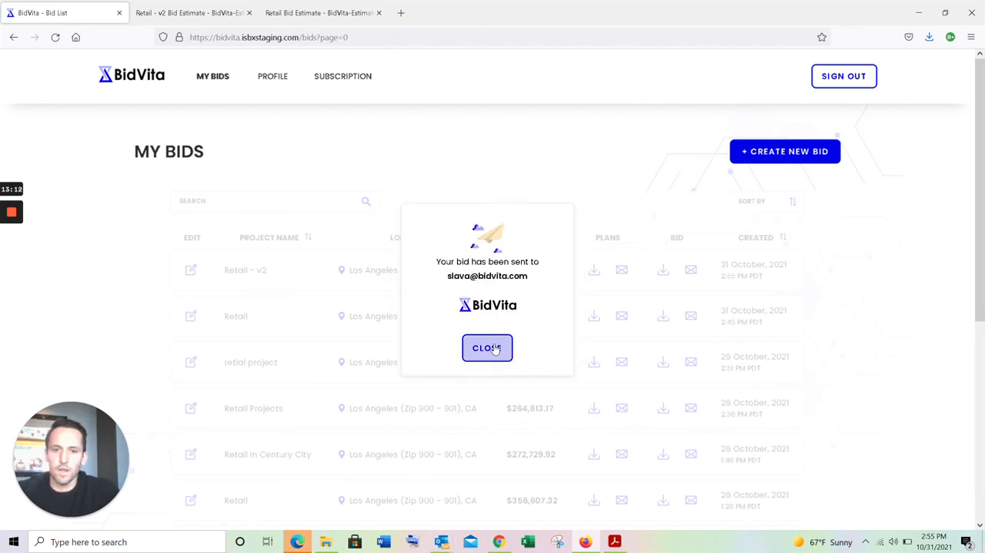
left_click(495, 348)
- Switch to Outlook, open the newest "BidVita - Estimate PDF" message and check its project name and cost
mouse_move(441, 541)
left_click(396, 466)
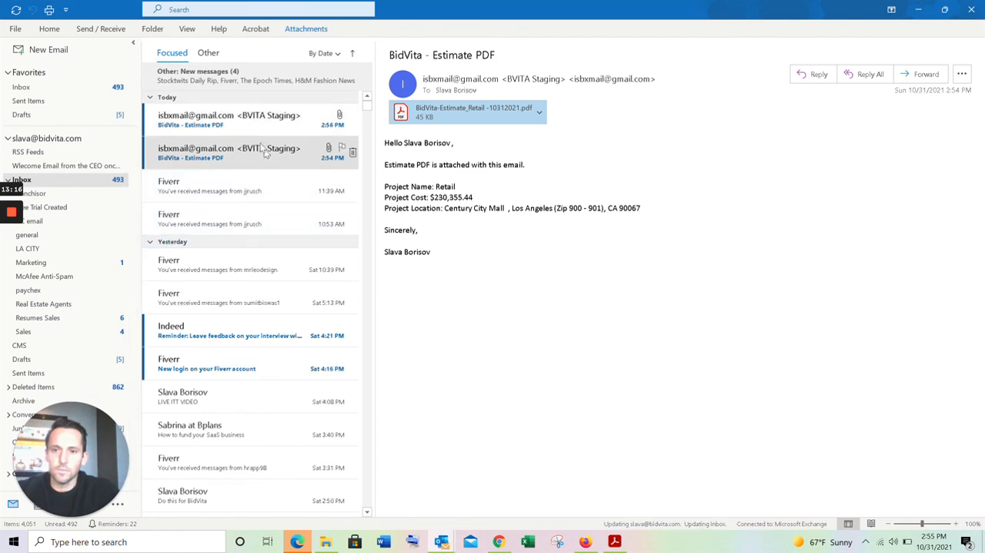
left_click(254, 127)
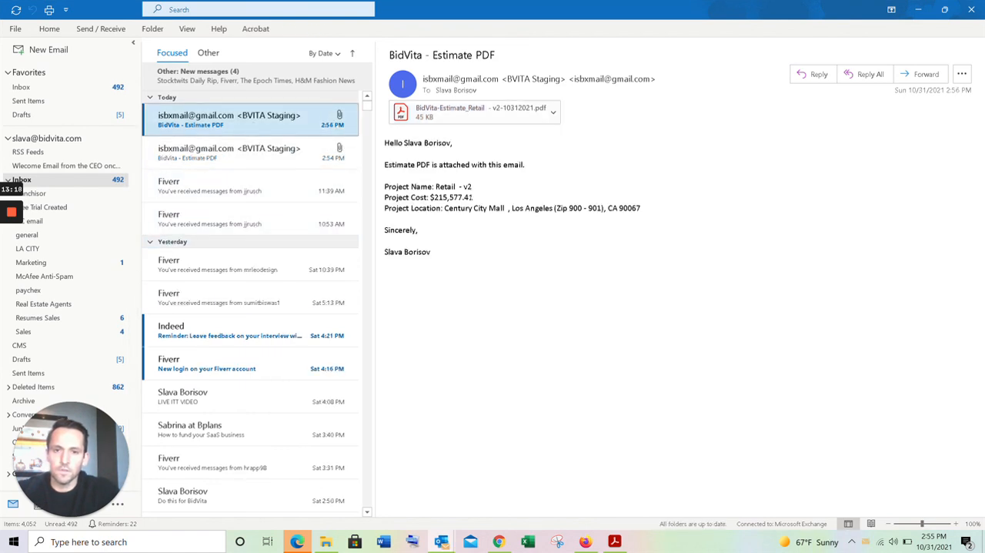
left_click_drag(385, 186, 494, 201)
left_click(495, 200)
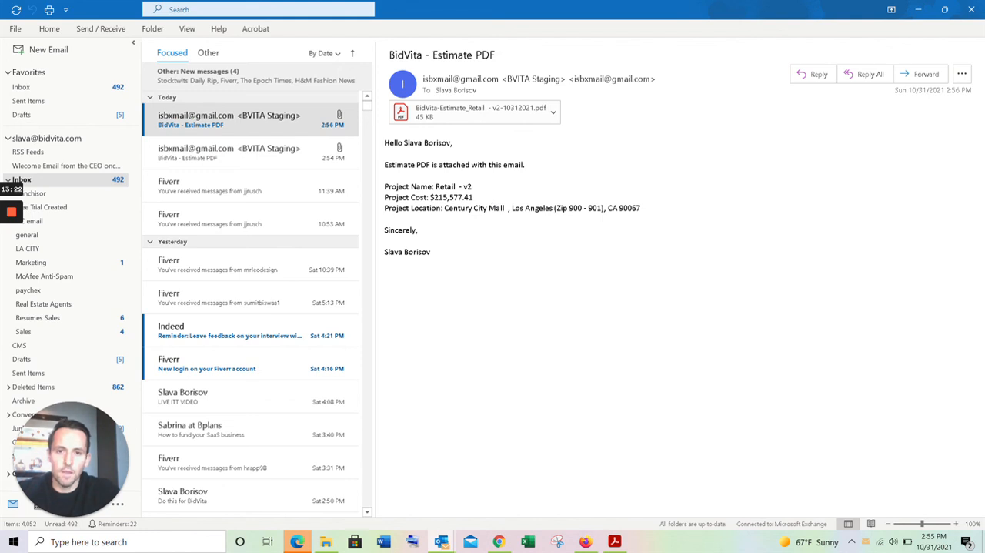
- View the attached Retail - v2 estimate in Acrobat, minimize it and switch back to the bid list in Firefox
double_click(497, 116)
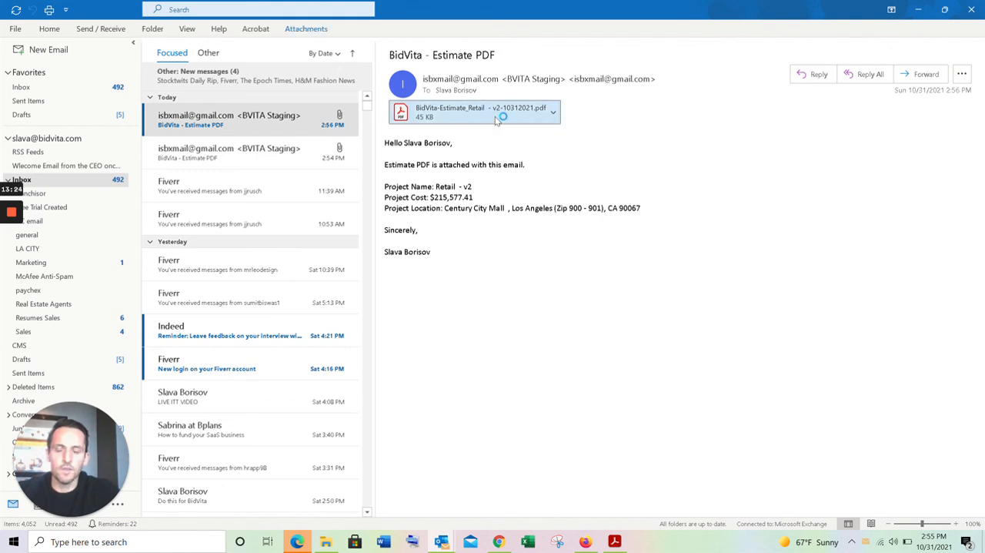
scroll(498, 360, "down", 5)
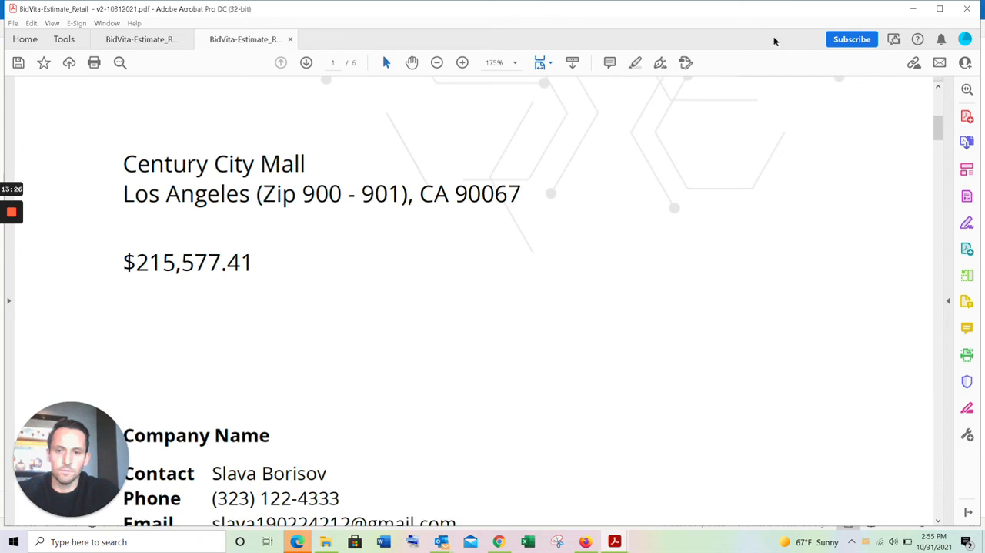
left_click(913, 8)
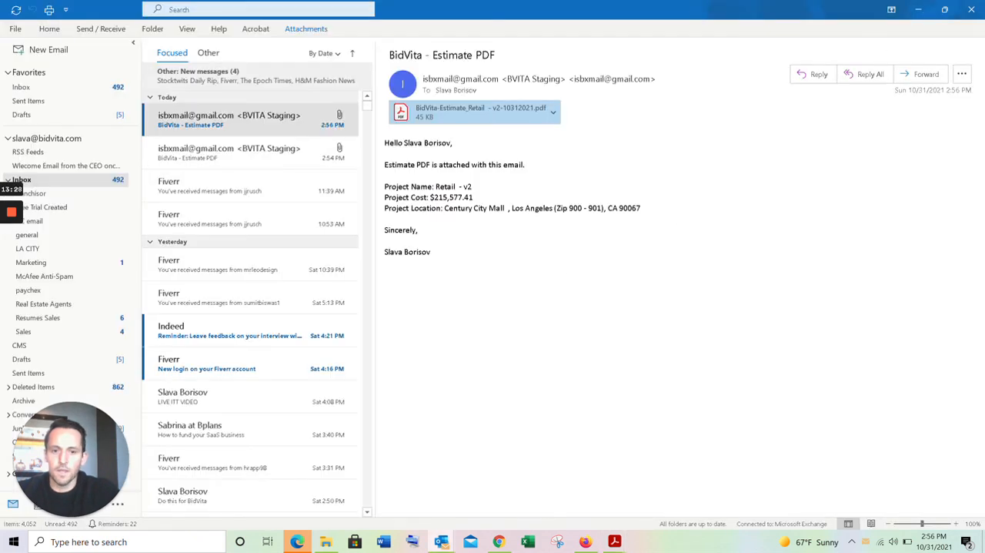
left_click(586, 541)
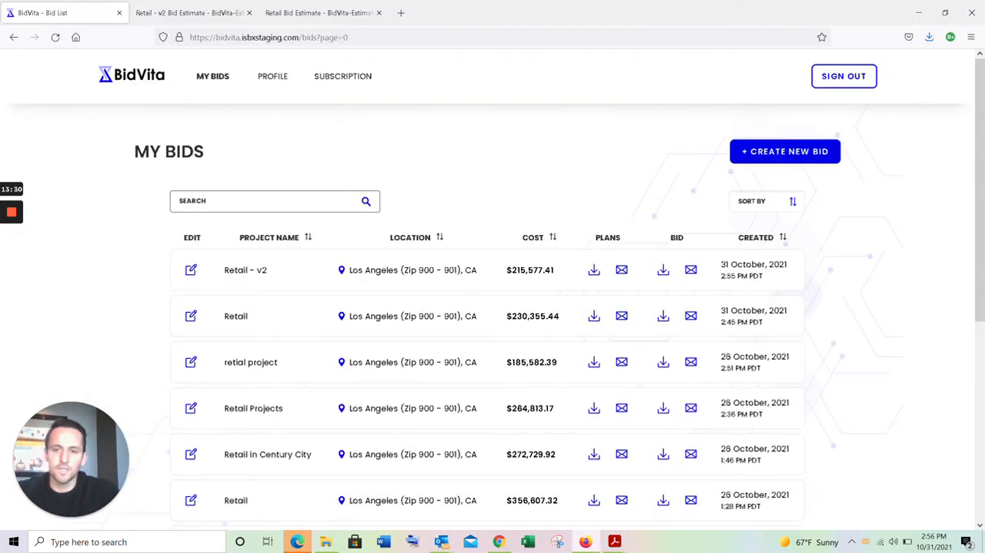